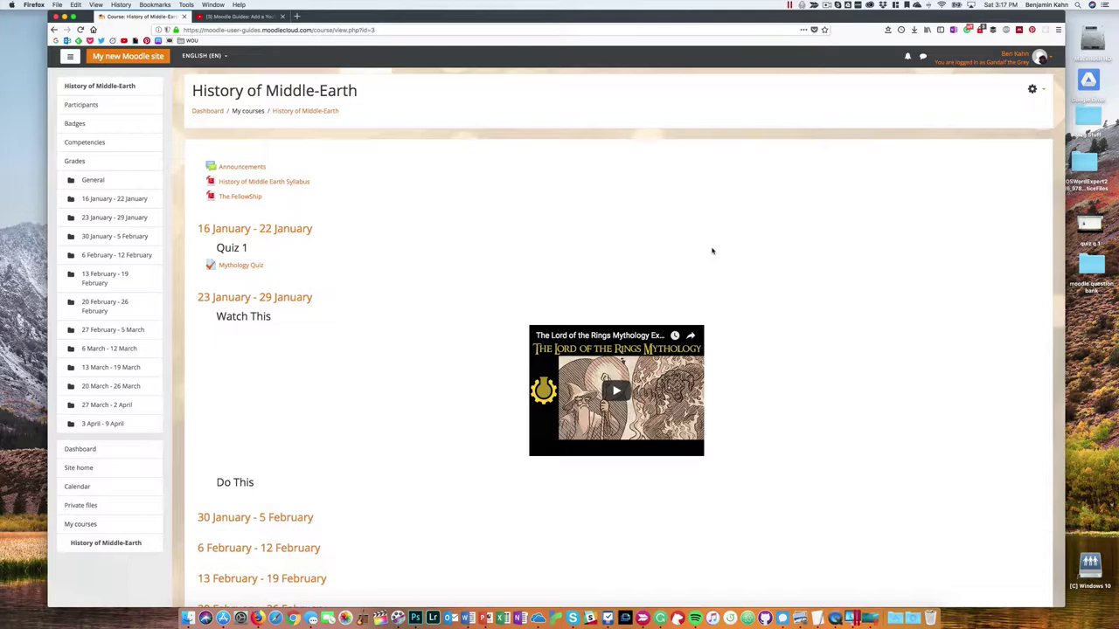
# Turn on course editing and add an Assignment activity to the 23 January - 29 January section.
pyautogui.click(1037, 89)
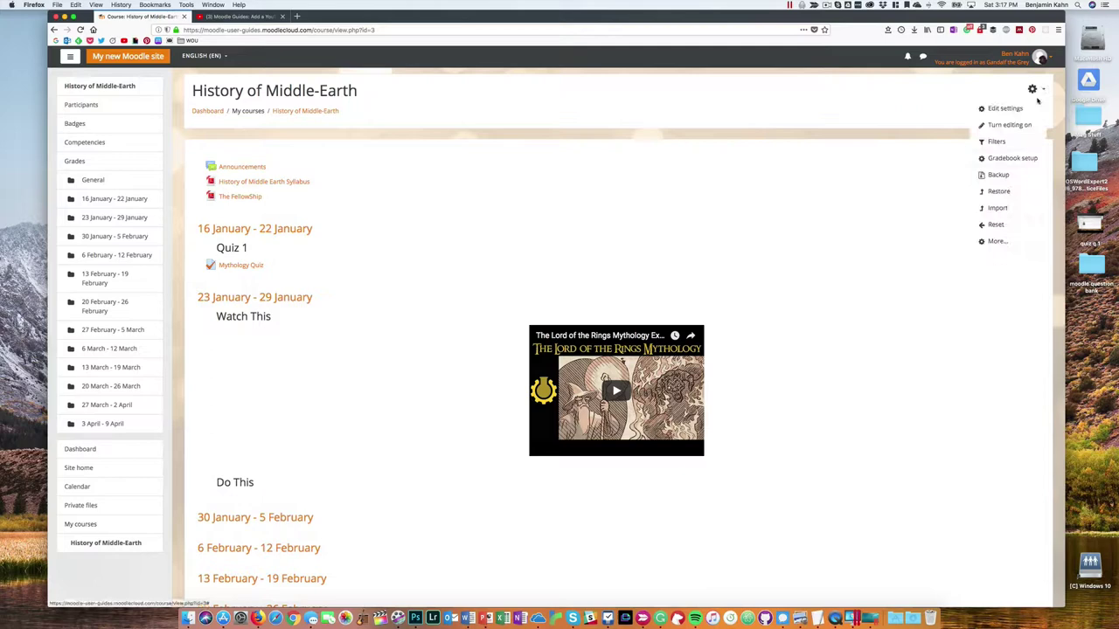
pyautogui.click(1016, 125)
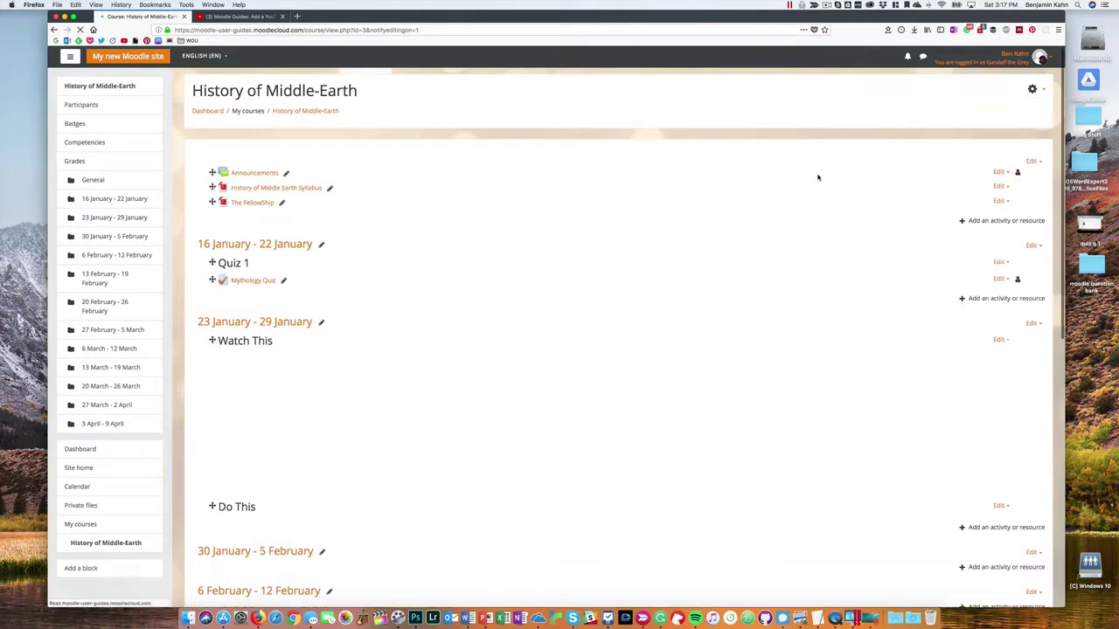
pyautogui.scroll(-4, 815, 178)
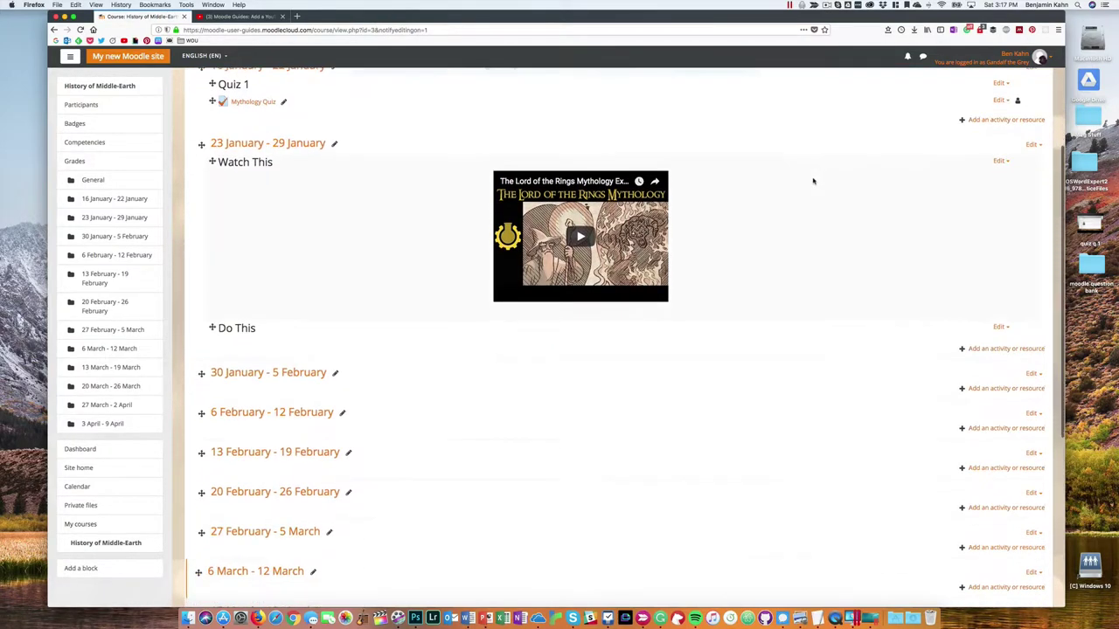
pyautogui.scroll(-1, 813, 181)
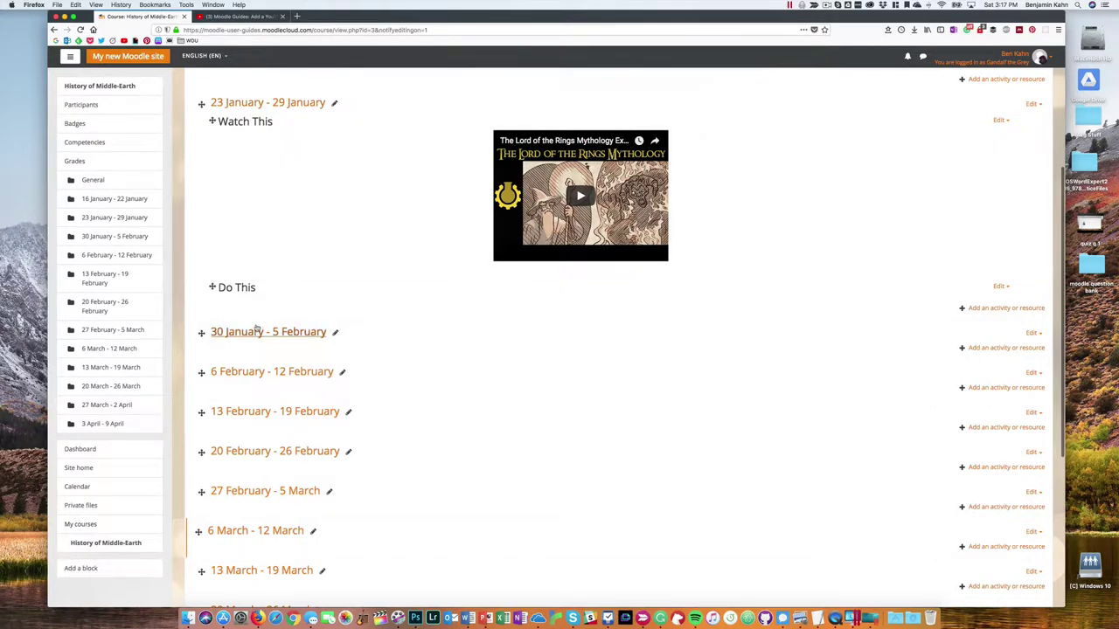
pyautogui.click(999, 309)
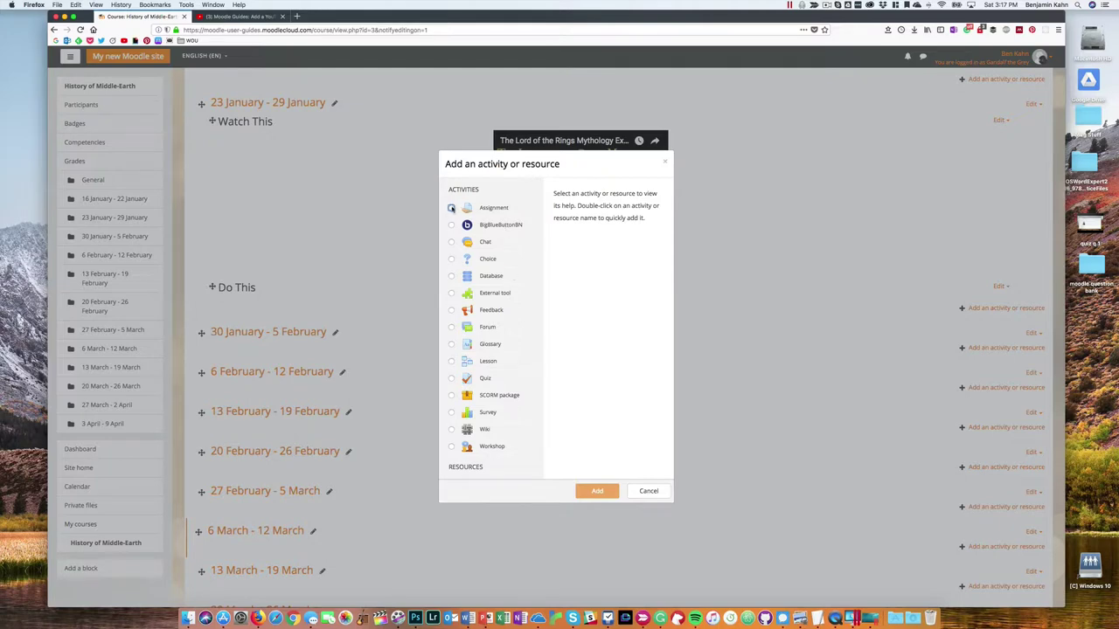
pyautogui.click(451, 208)
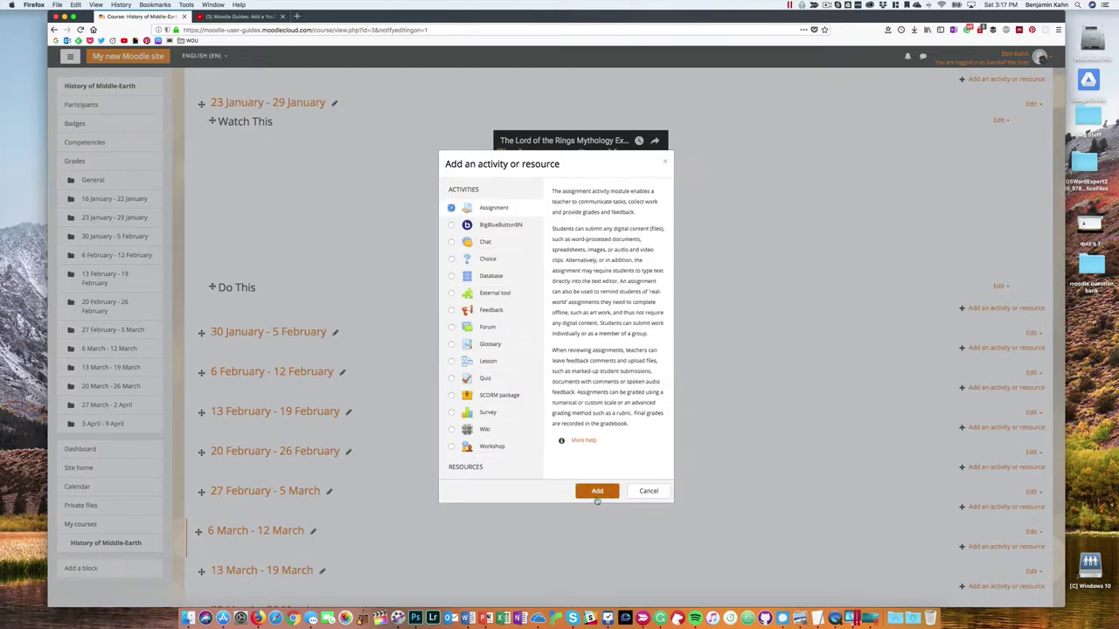
pyautogui.click(598, 495)
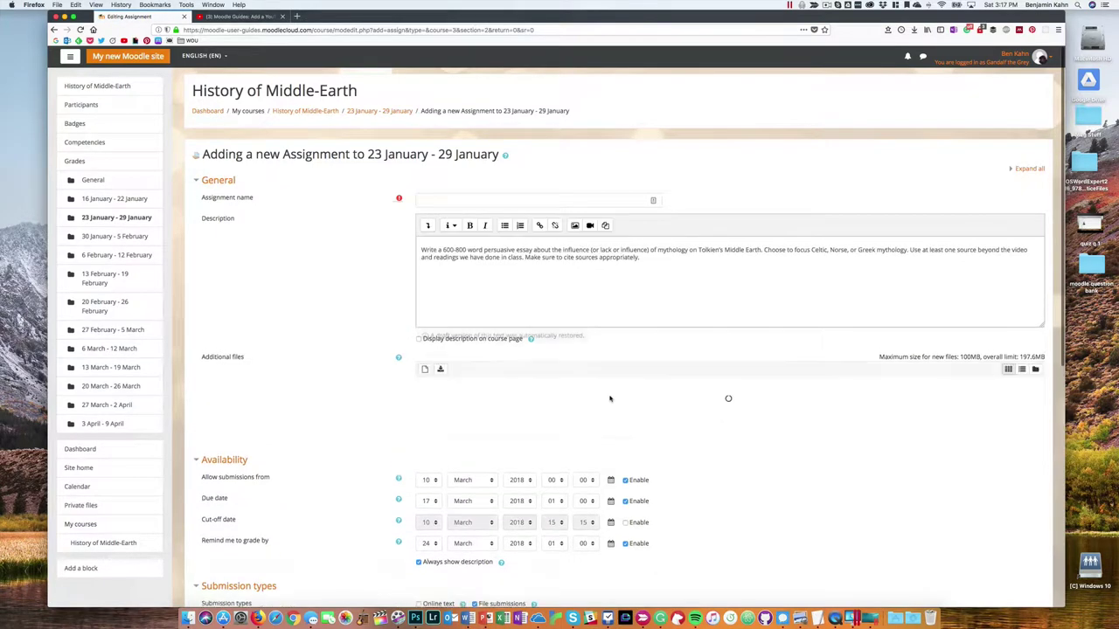
# Name the new assignment "Middle Earth Mythoogy Essay" and keep the restored description text.
pyautogui.click(472, 201)
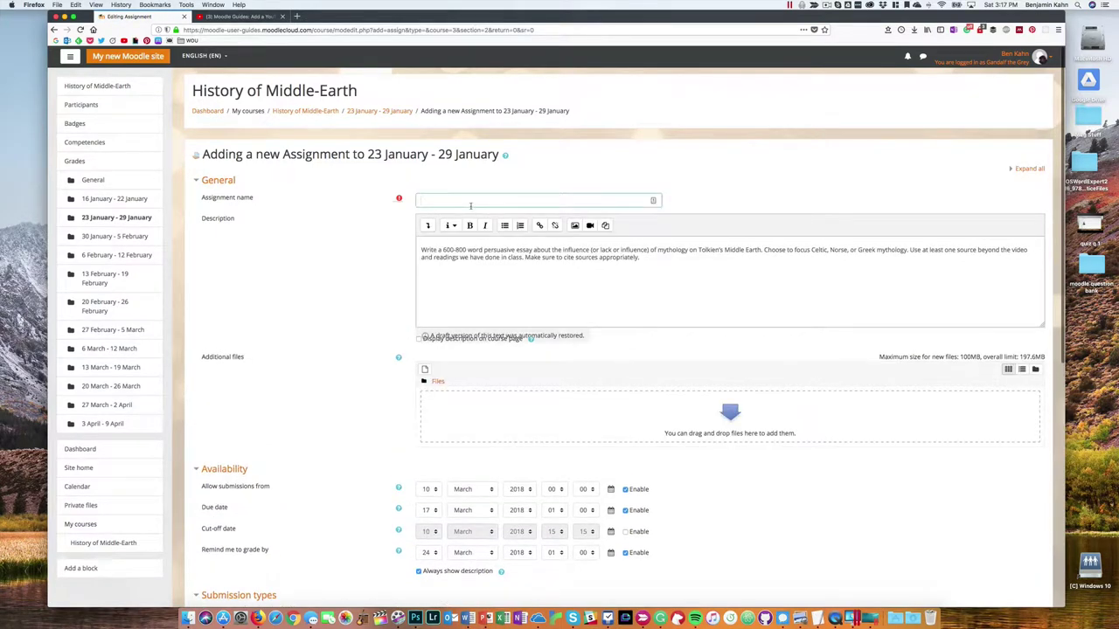
pyautogui.write('Mythology Essay')
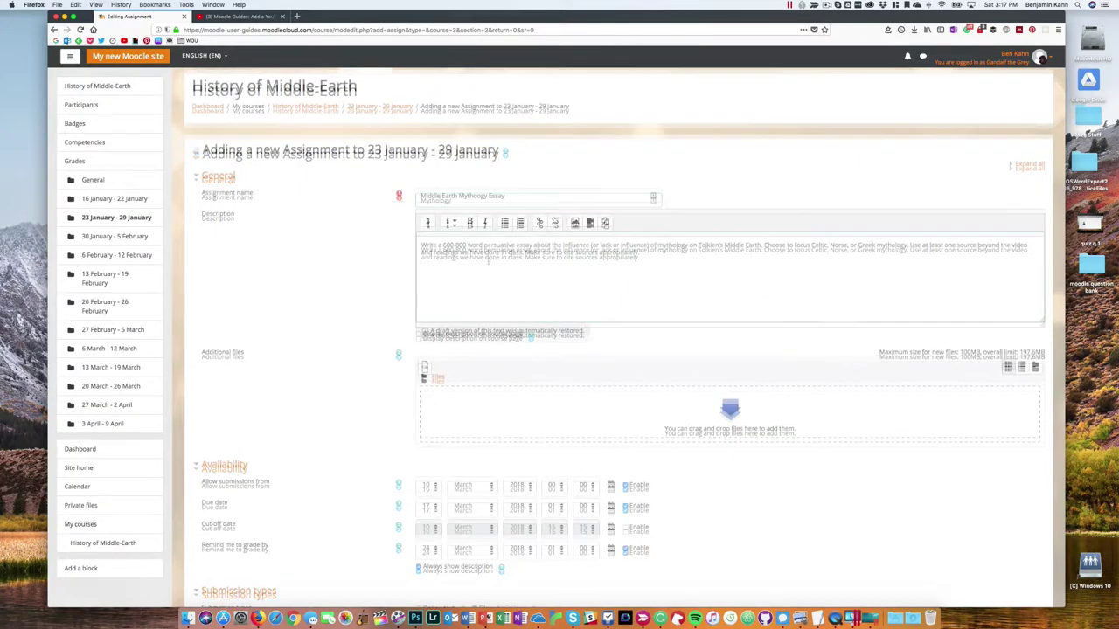
pyautogui.press('Down')
pyautogui.press('Return')
pyautogui.scroll(-1, 648, 255)
pyautogui.moveTo(645, 247); pyautogui.dragTo(439, 232)
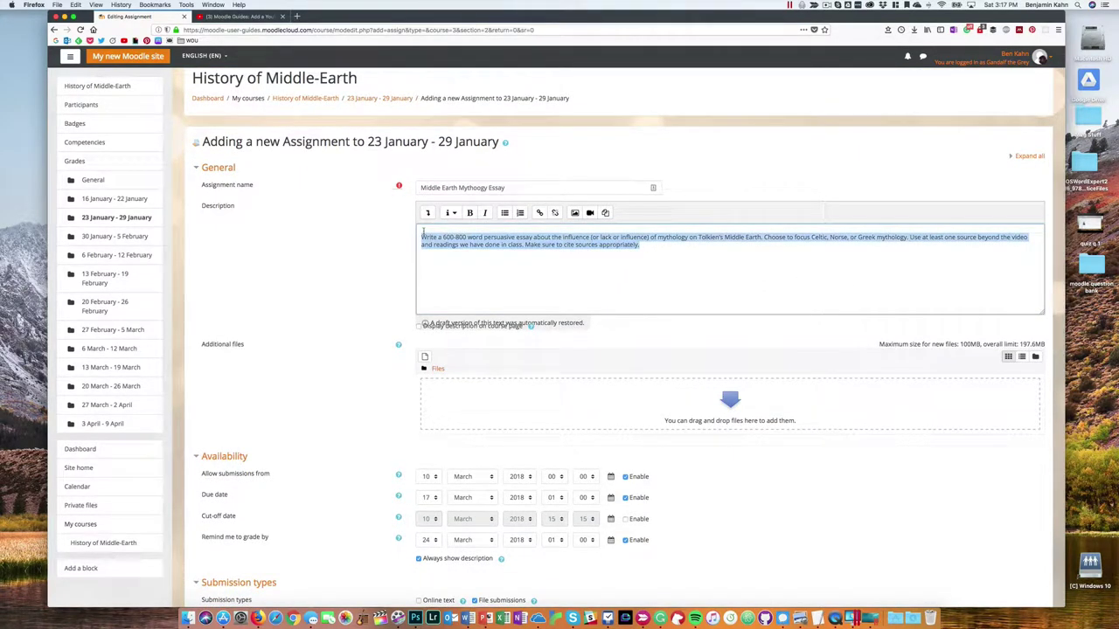
pyautogui.click(556, 269)
pyautogui.scroll(-5, 707, 212)
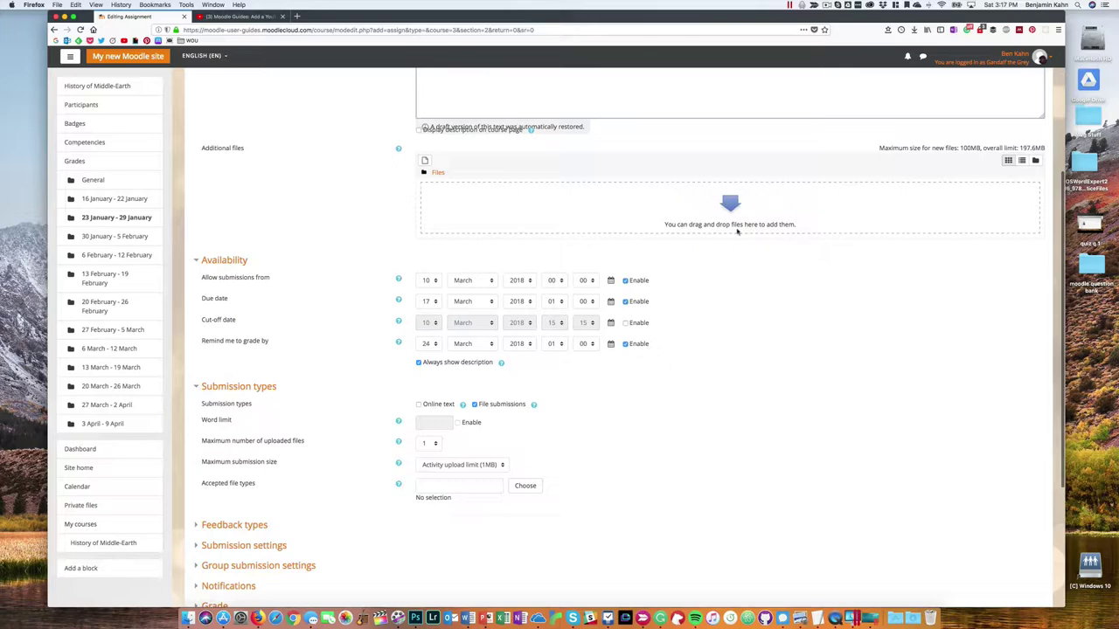
pyautogui.scroll(-1, 719, 271)
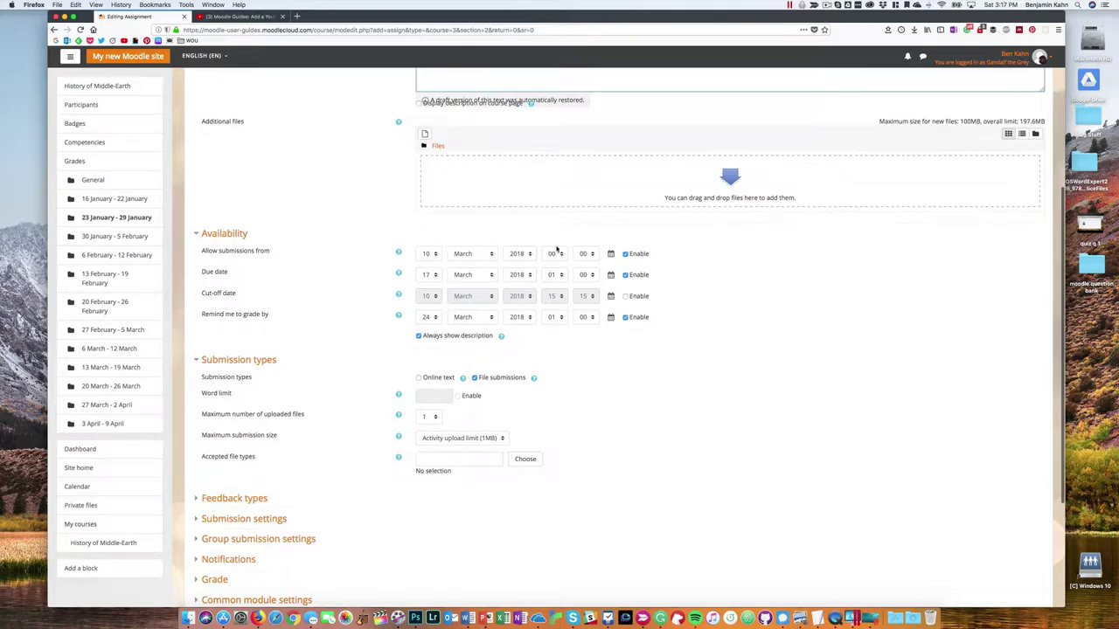
pyautogui.scroll(-1, 594, 251)
pyautogui.click(626, 253)
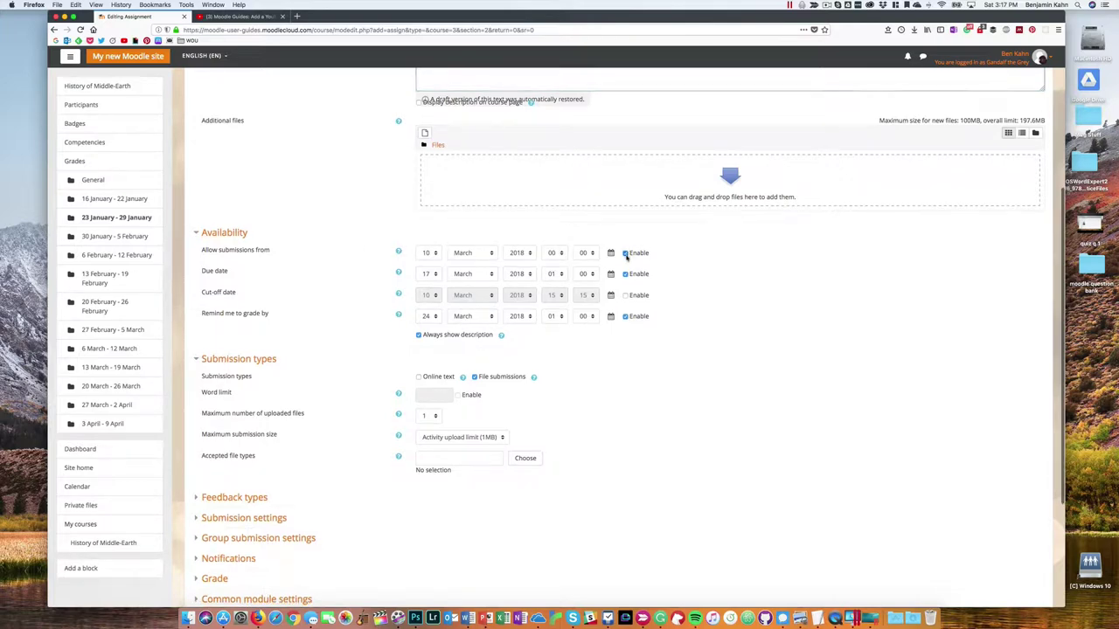
pyautogui.click(625, 274)
pyautogui.click(625, 317)
pyautogui.click(625, 316)
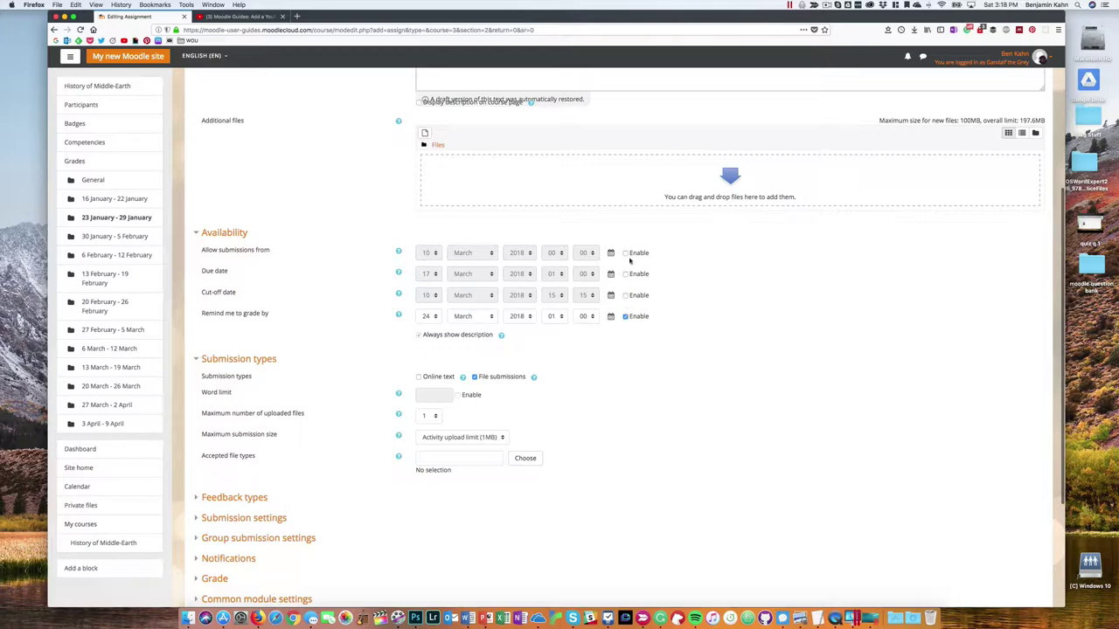
pyautogui.click(626, 252)
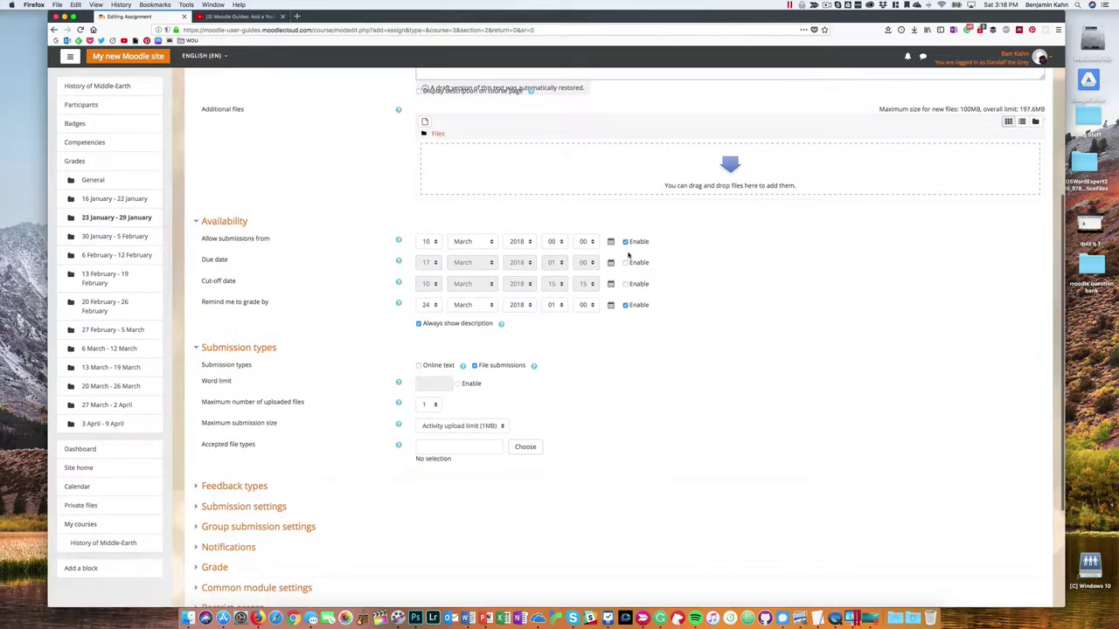
pyautogui.click(625, 275)
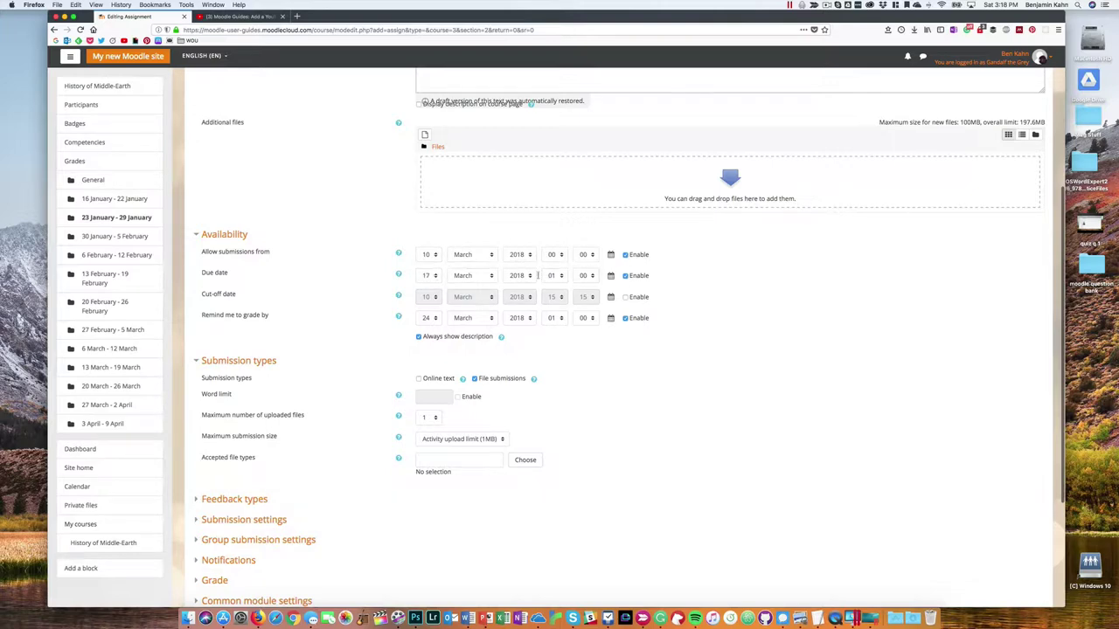
# Set the assignment's due date to 18 March 2018 at 23:55.
pyautogui.click(610, 275)
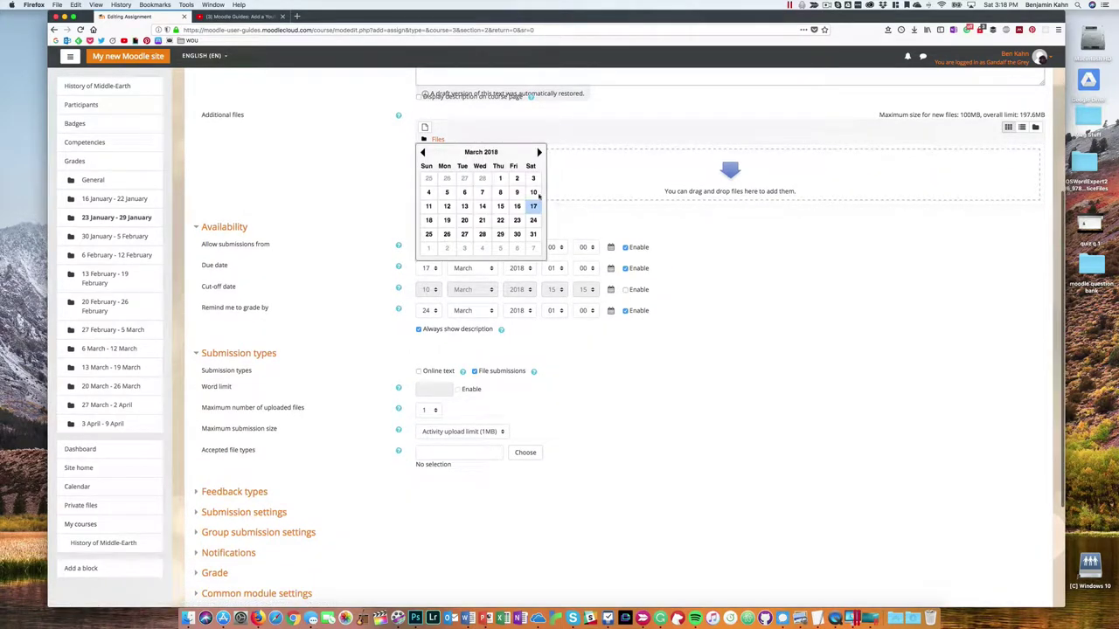
pyautogui.click(429, 221)
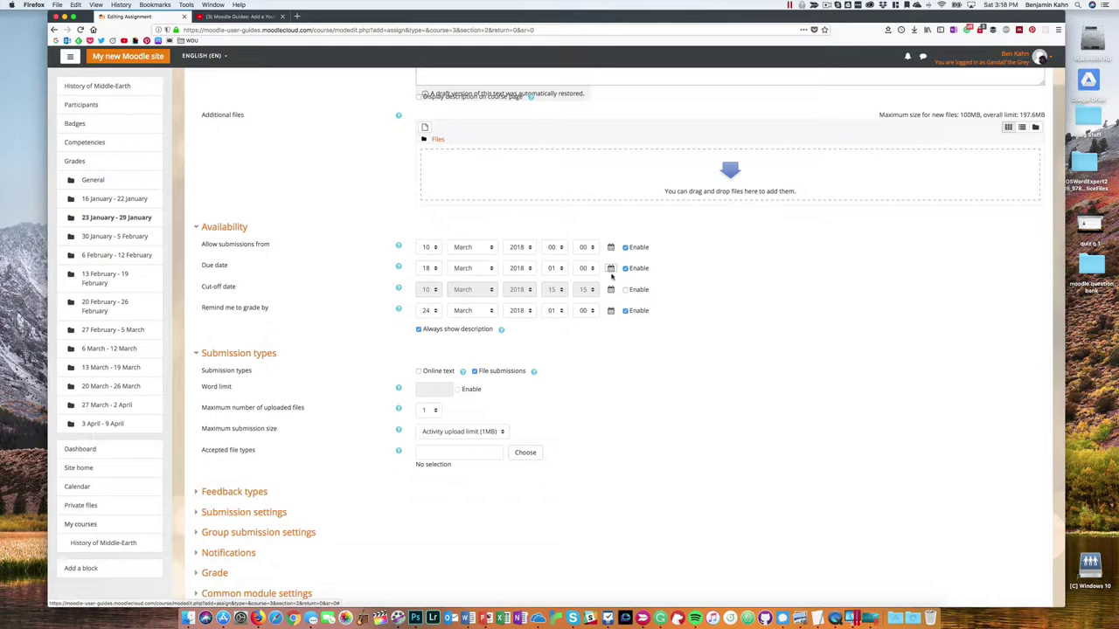
pyautogui.click(555, 269)
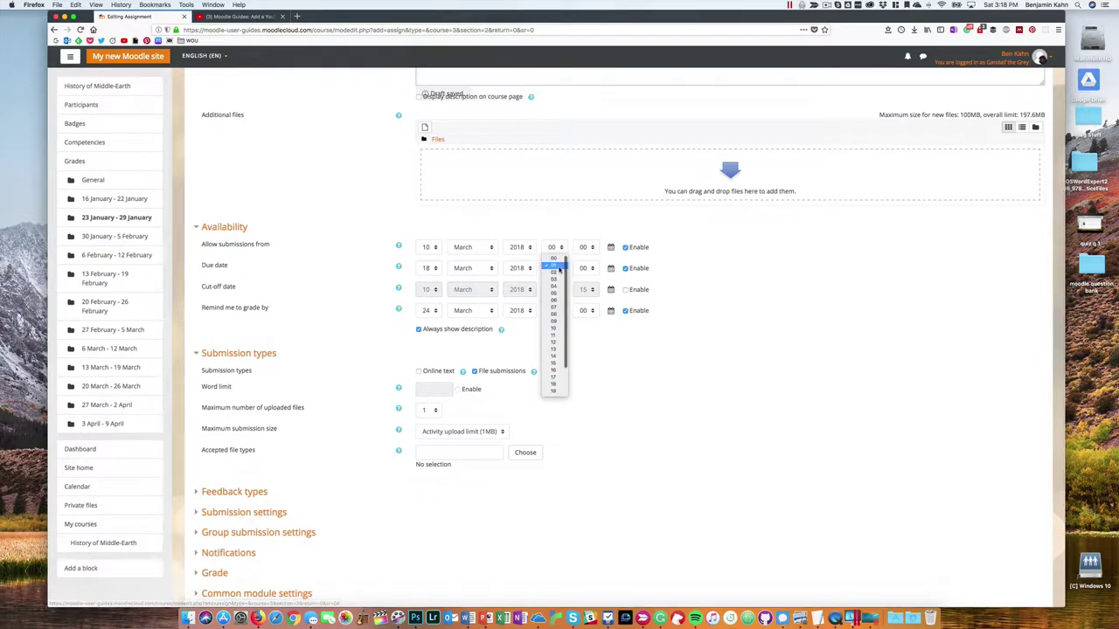
pyautogui.moveTo(566, 272); pyautogui.dragTo(566, 311)
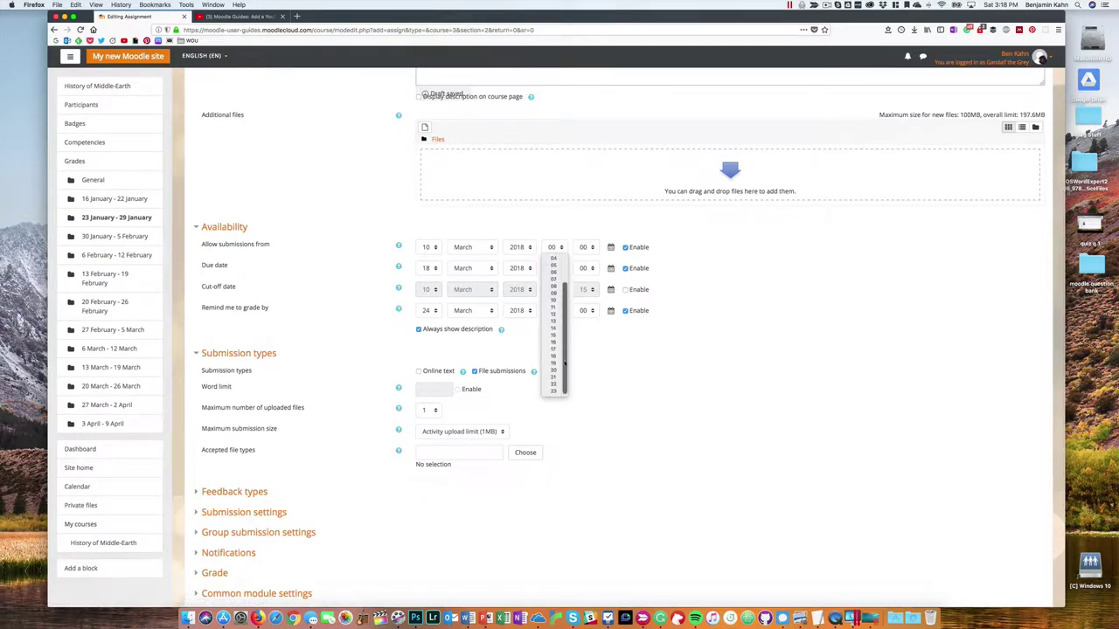
pyautogui.click(553, 389)
pyautogui.click(586, 268)
pyautogui.click(592, 286)
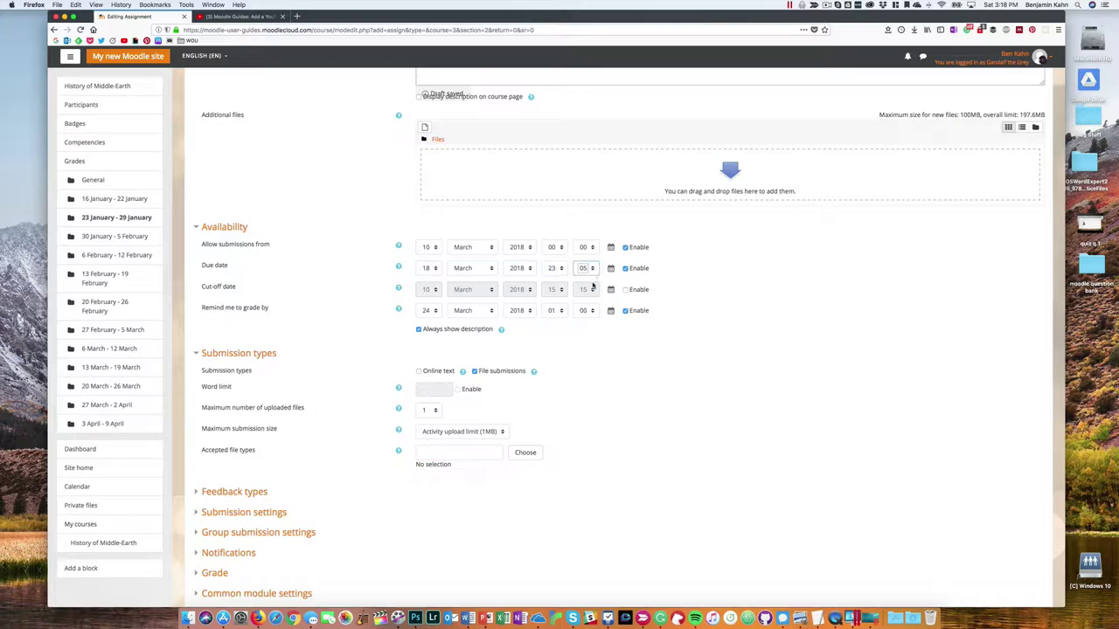
pyautogui.click(594, 271)
pyautogui.click(584, 337)
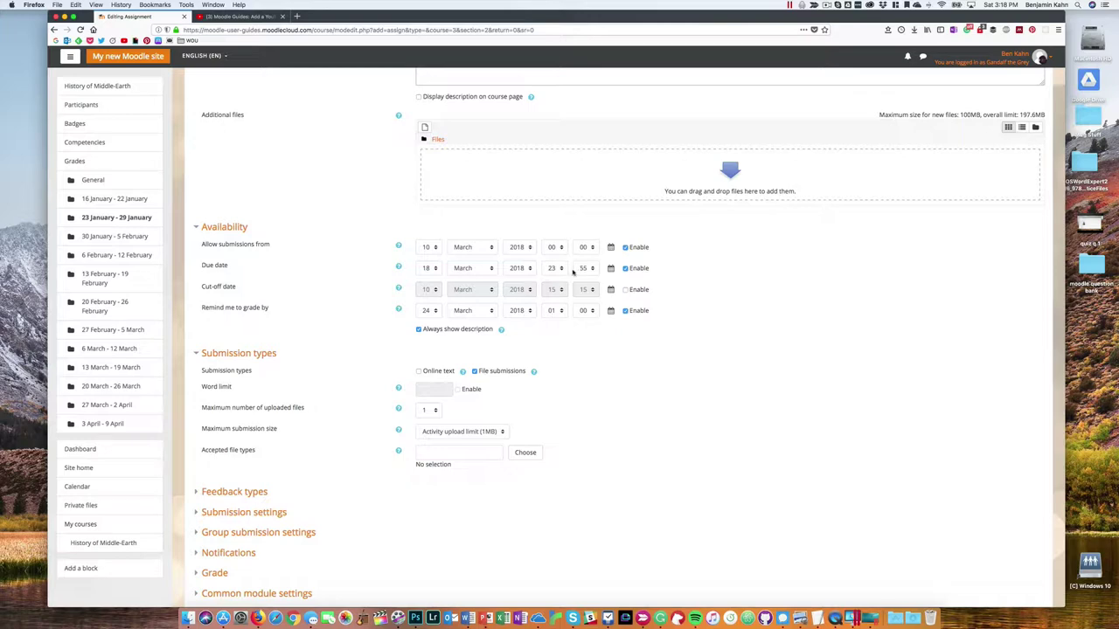
# Enable the assignment's cut-off date and set it to 19 March 2018 at 23:55.
pyautogui.click(626, 289)
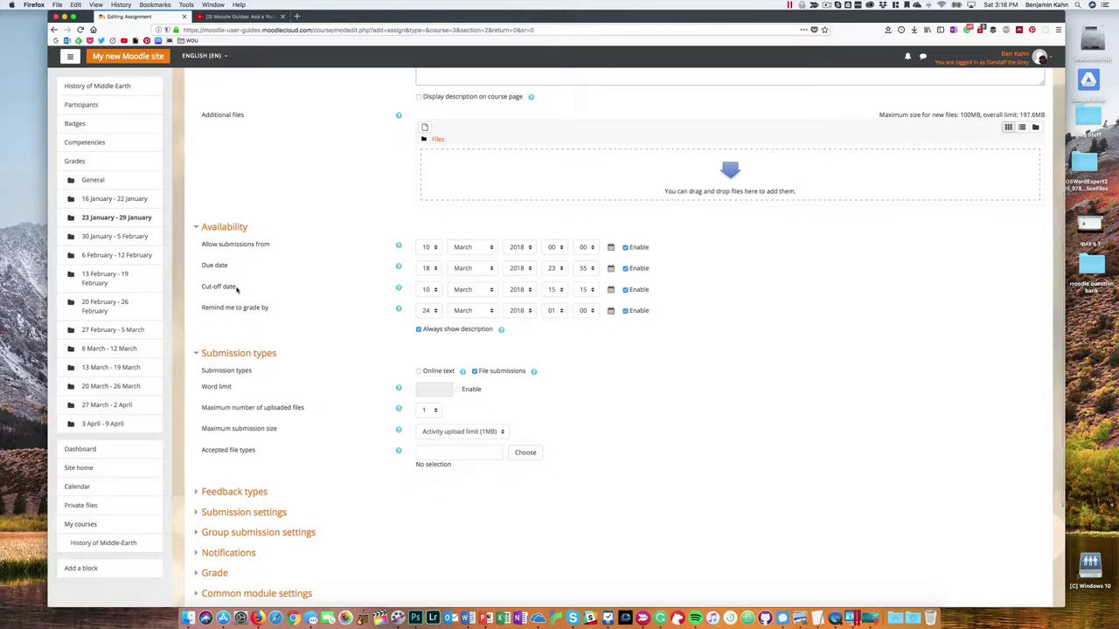
pyautogui.click(631, 292)
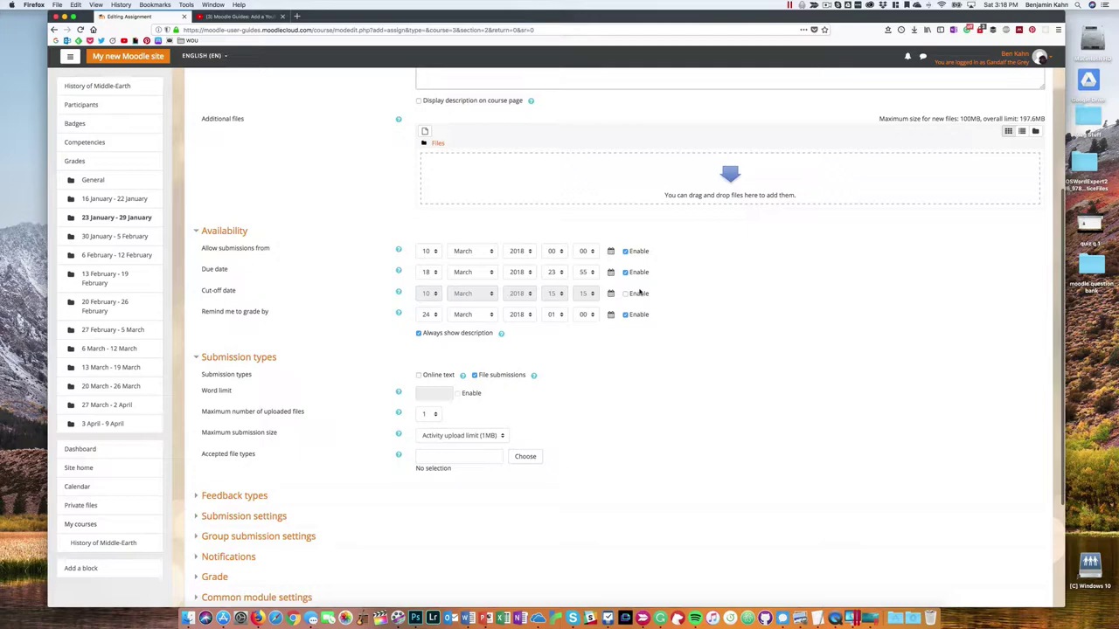
pyautogui.scroll(-1, 640, 292)
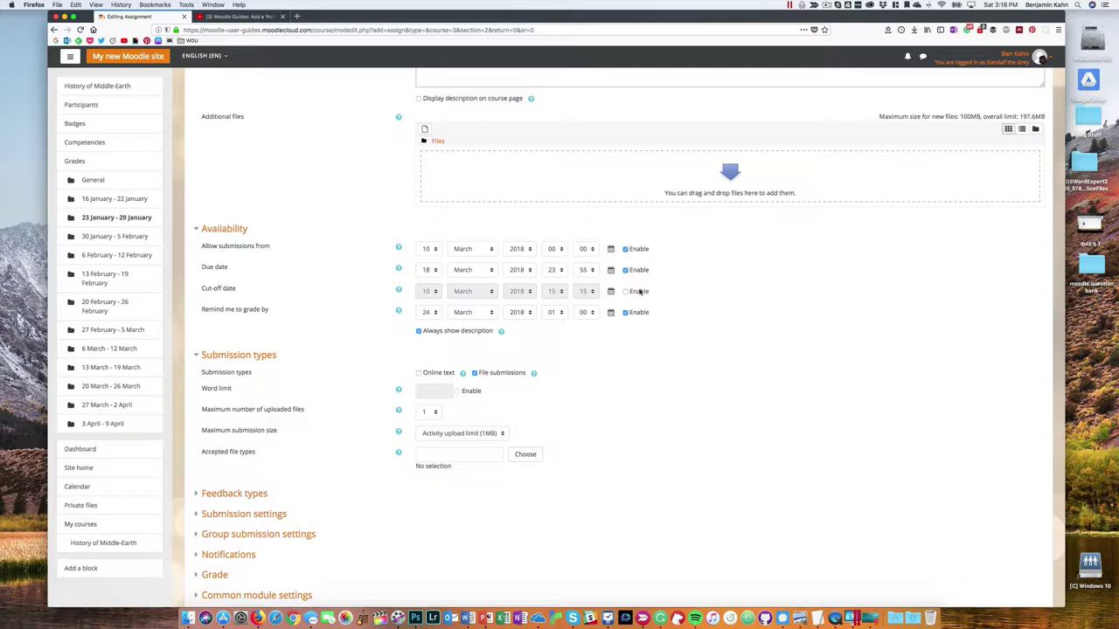
pyautogui.click(626, 292)
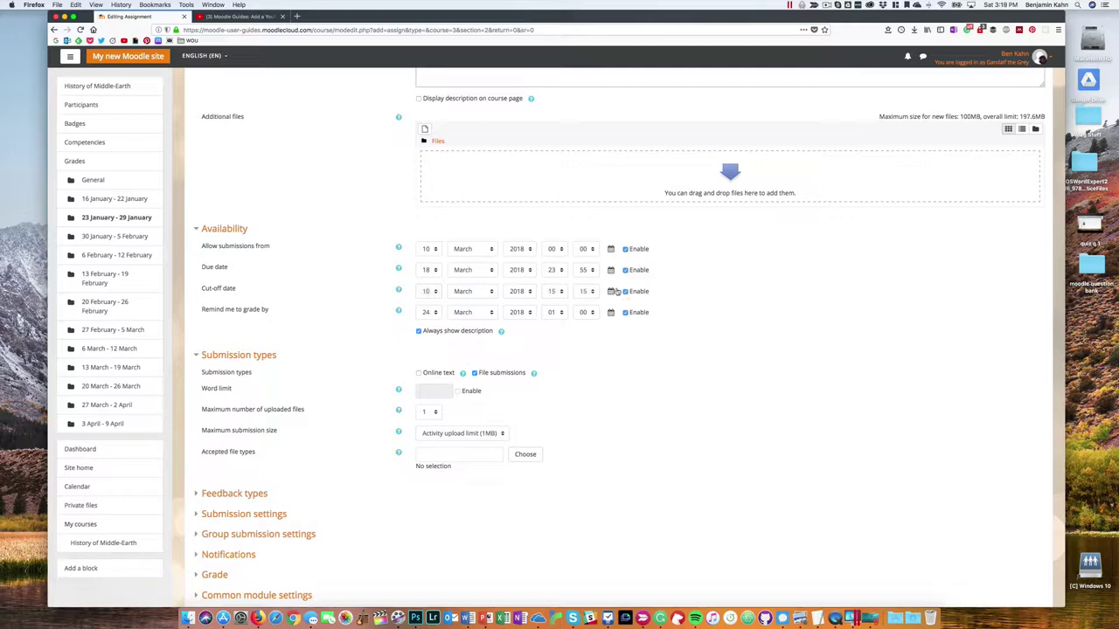
pyautogui.click(427, 291)
pyautogui.click(429, 298)
pyautogui.click(430, 298)
pyautogui.click(430, 342)
pyautogui.click(557, 293)
pyautogui.click(557, 314)
pyautogui.click(584, 291)
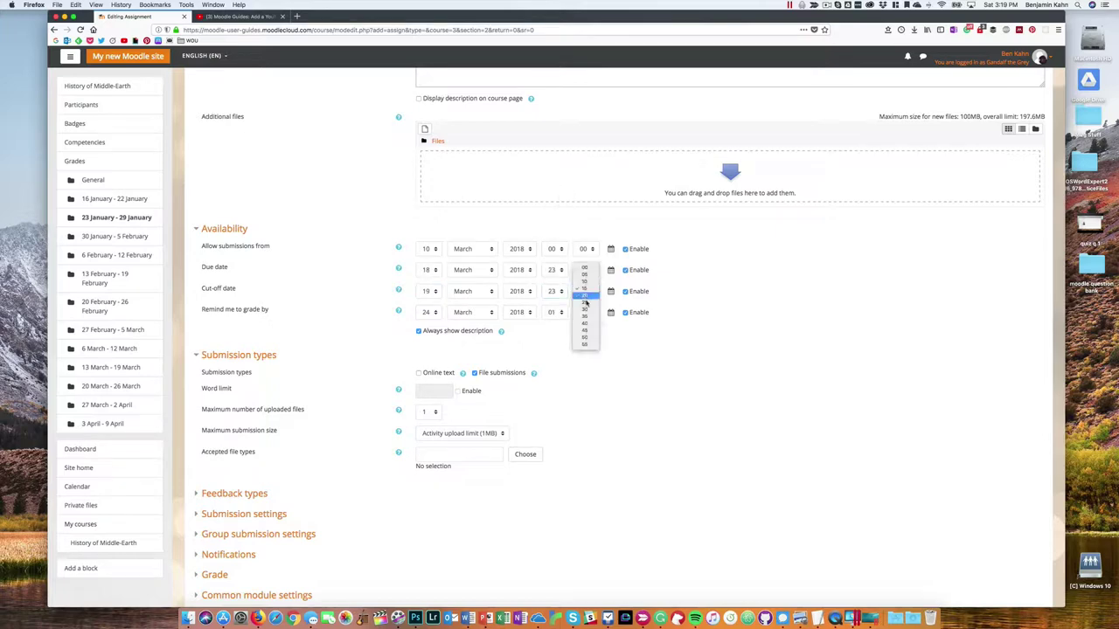
pyautogui.click(584, 342)
pyautogui.click(721, 335)
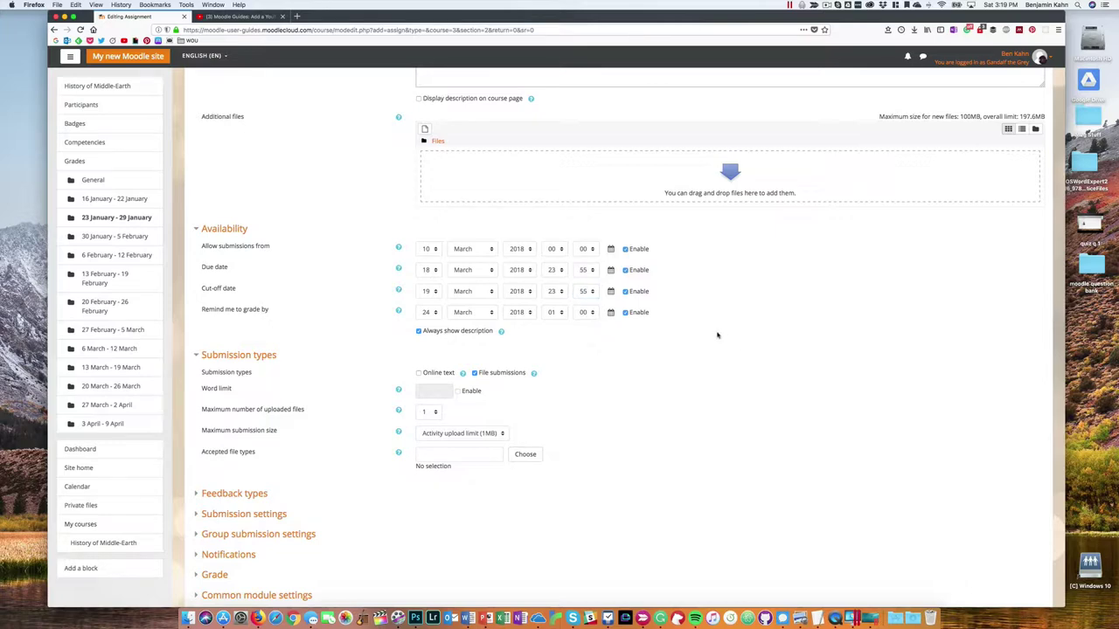
# Try online text as the assignment's submission type, and restore file submissions as the only type.
pyautogui.scroll(1, 709, 329)
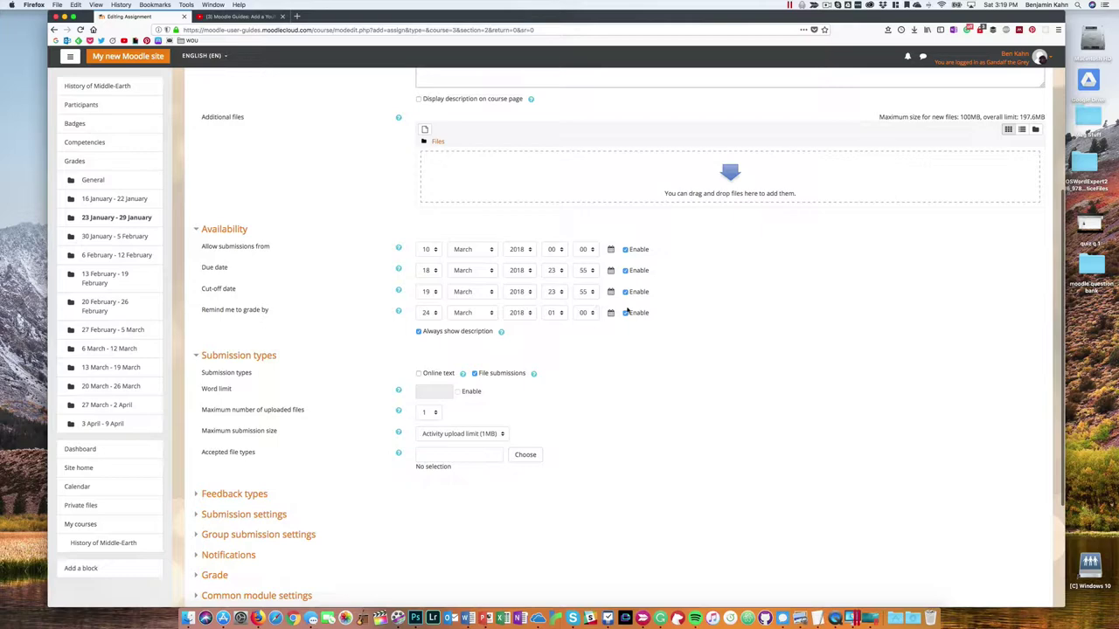
pyautogui.scroll(-2, 663, 336)
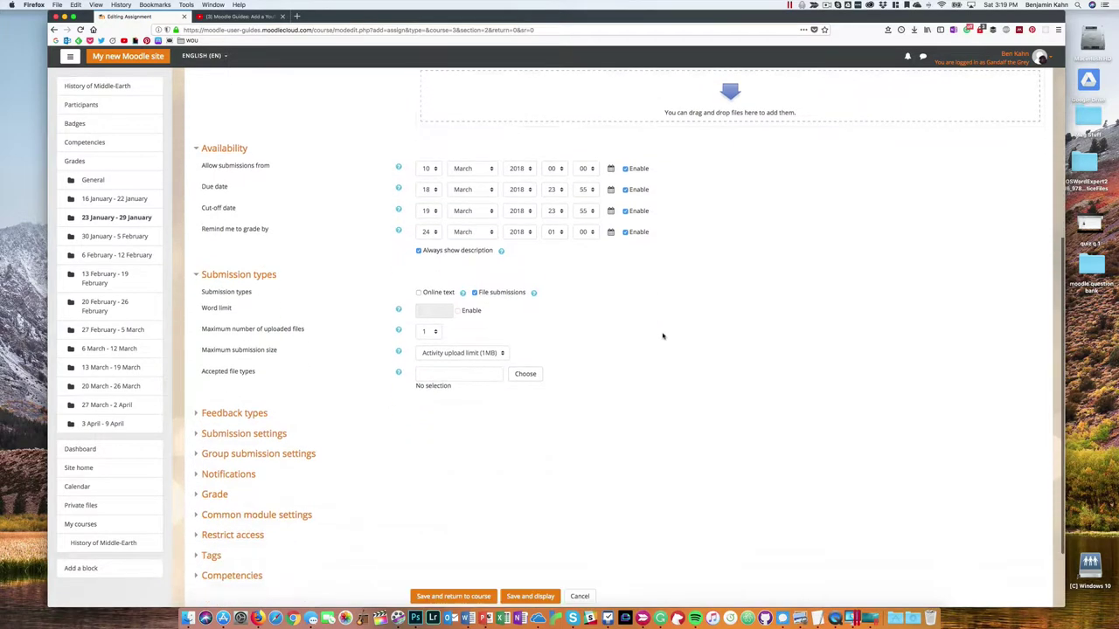
pyautogui.scroll(-2, 663, 336)
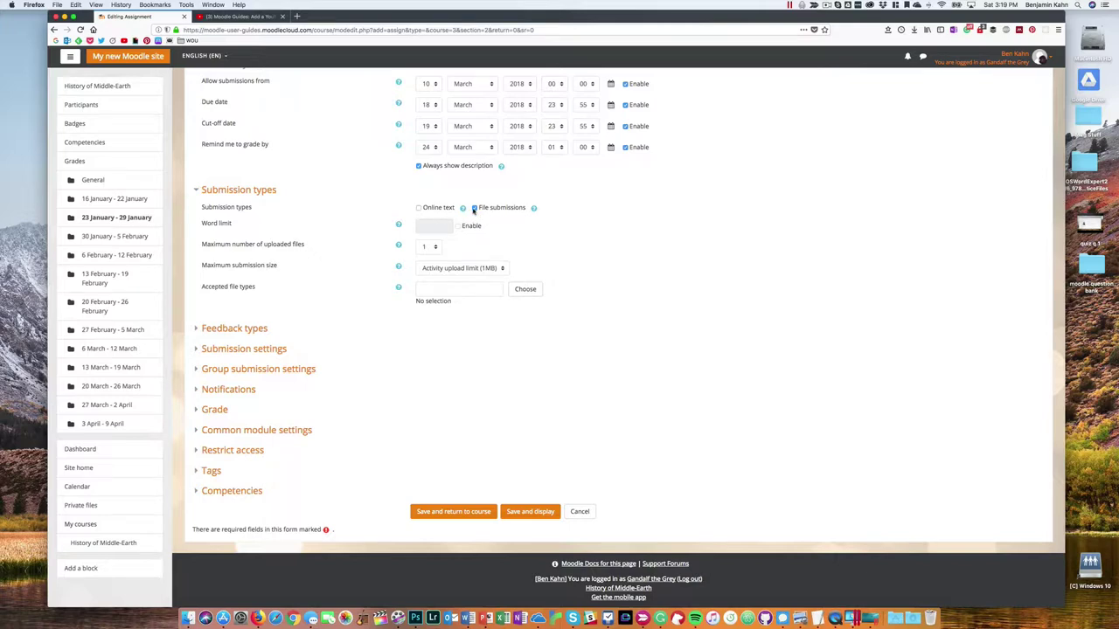
pyautogui.scroll(-1, 475, 210)
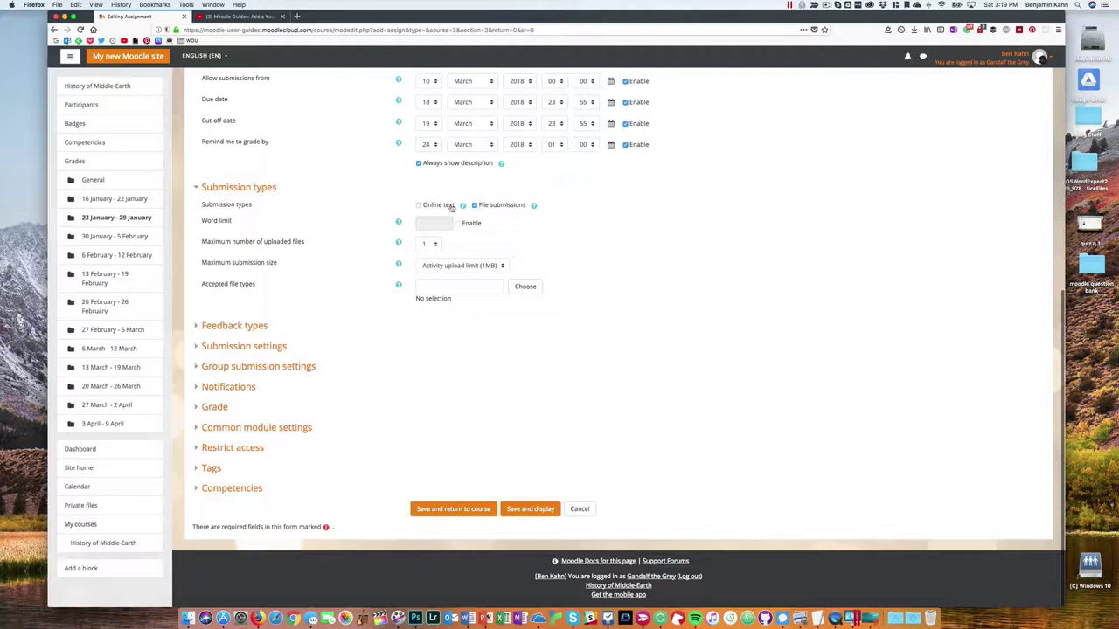
pyautogui.click(418, 206)
pyautogui.click(428, 206)
pyautogui.click(481, 206)
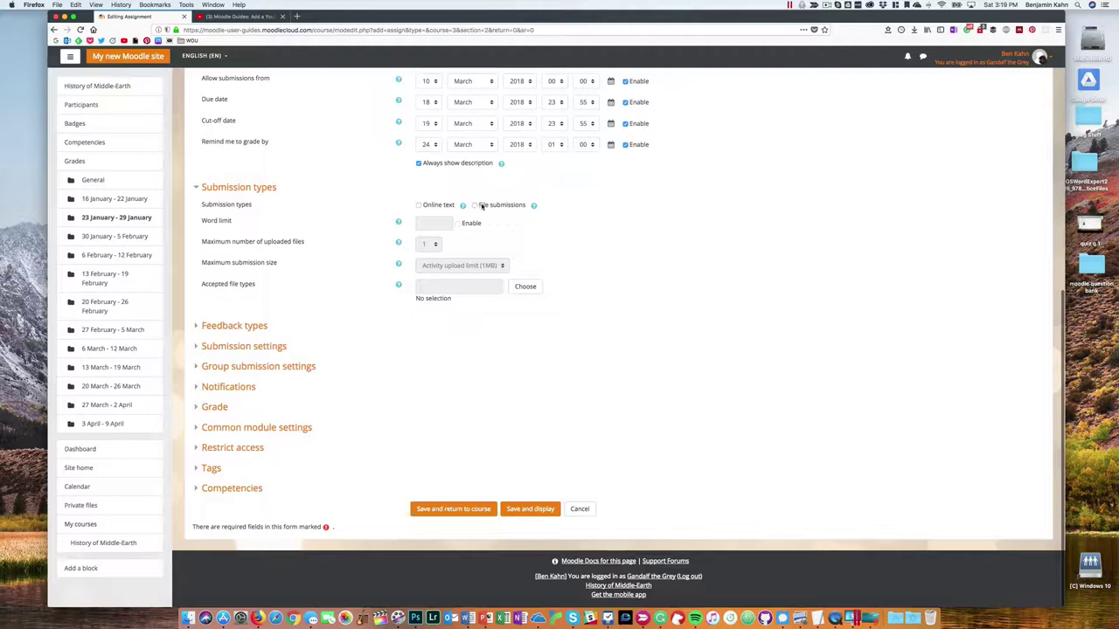
pyautogui.click(419, 207)
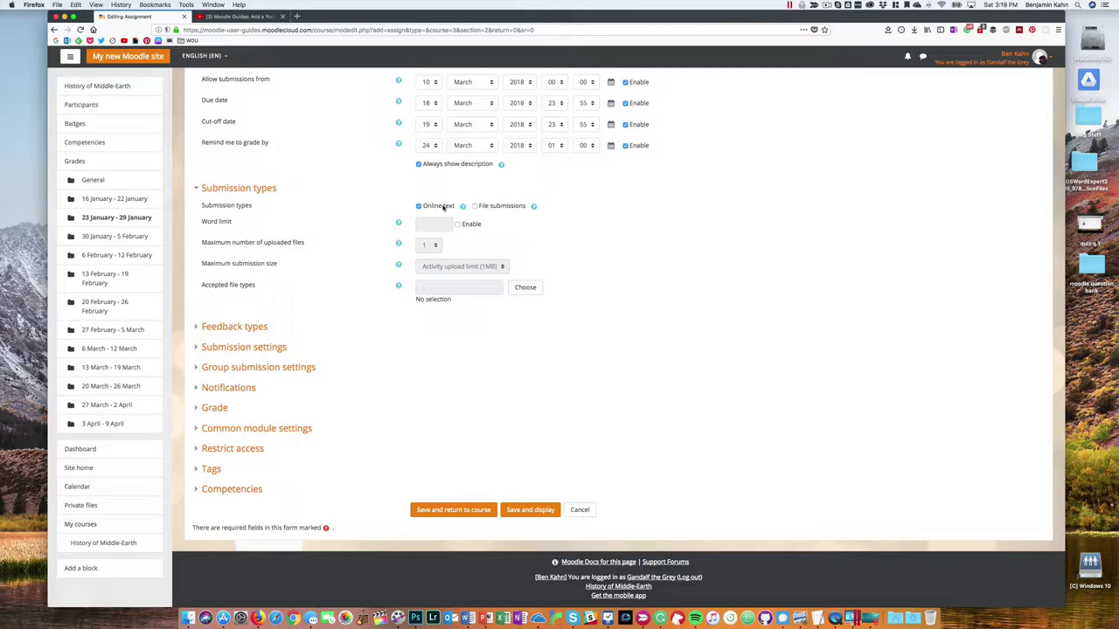
pyautogui.click(443, 206)
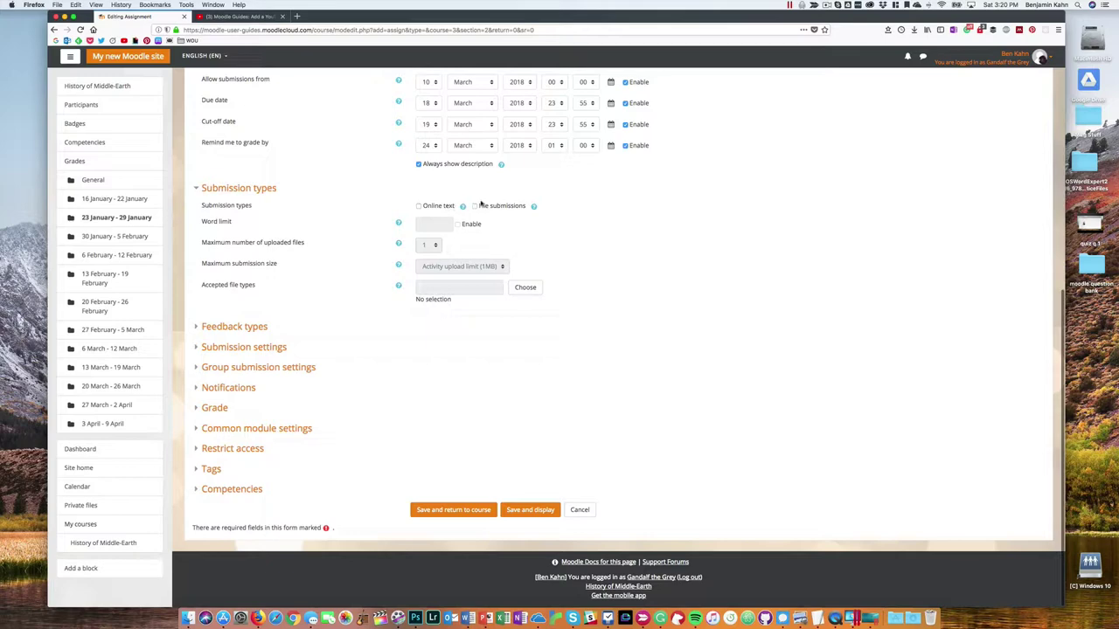
pyautogui.click(478, 206)
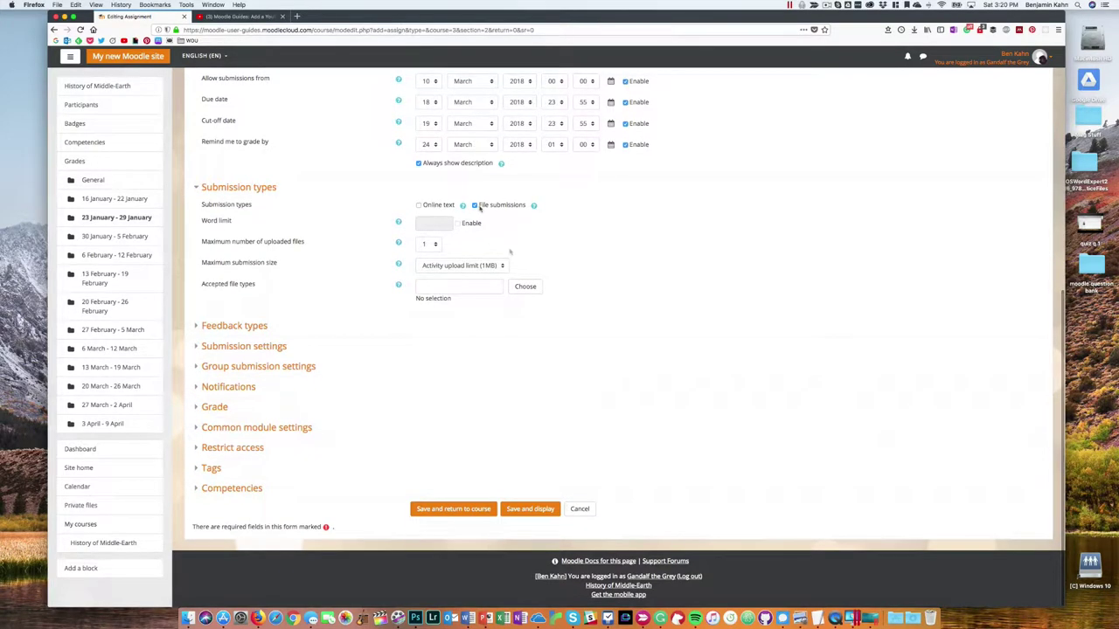
# Review the choices for the maximum number of uploaded files and the maximum submission size, keeping 1 file and the activity upload limit.
pyautogui.click(429, 244)
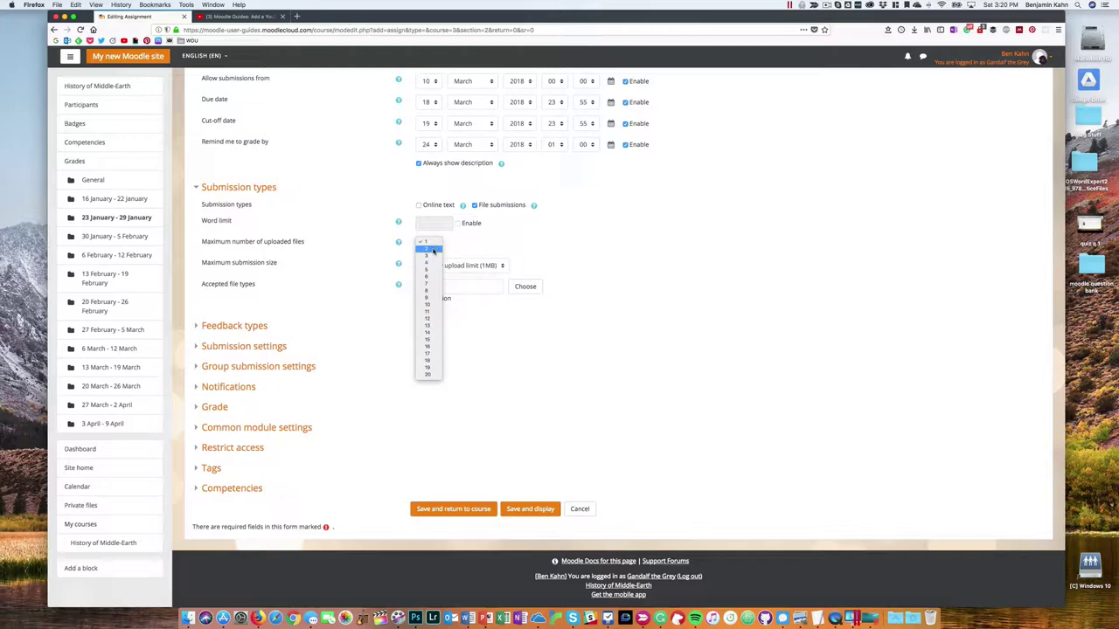
pyautogui.click(434, 251)
pyautogui.click(433, 240)
pyautogui.click(427, 234)
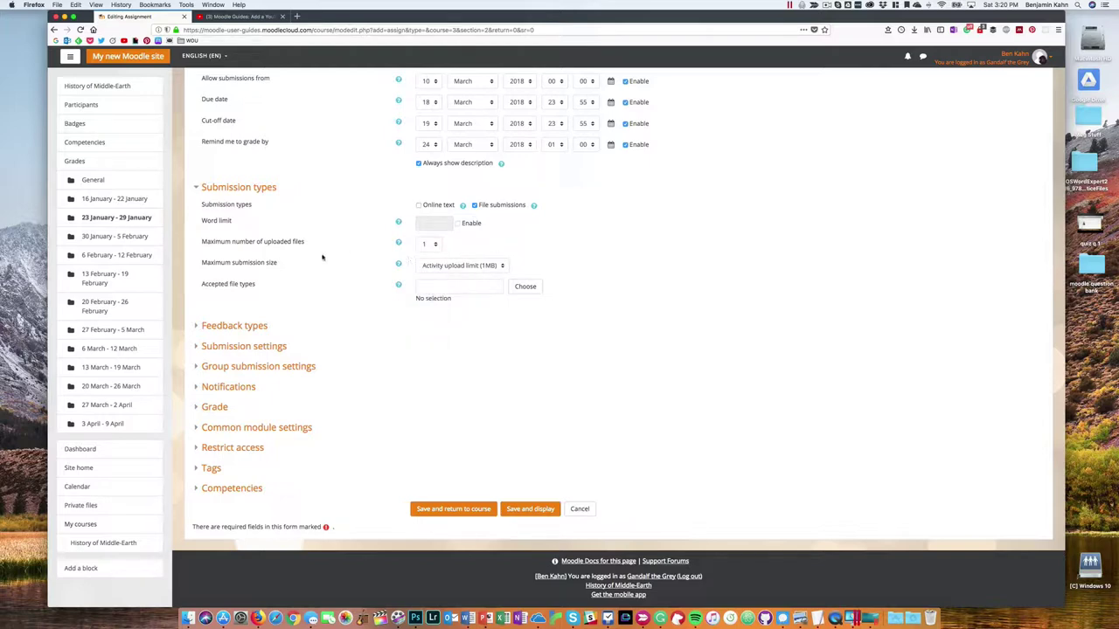
pyautogui.click(494, 268)
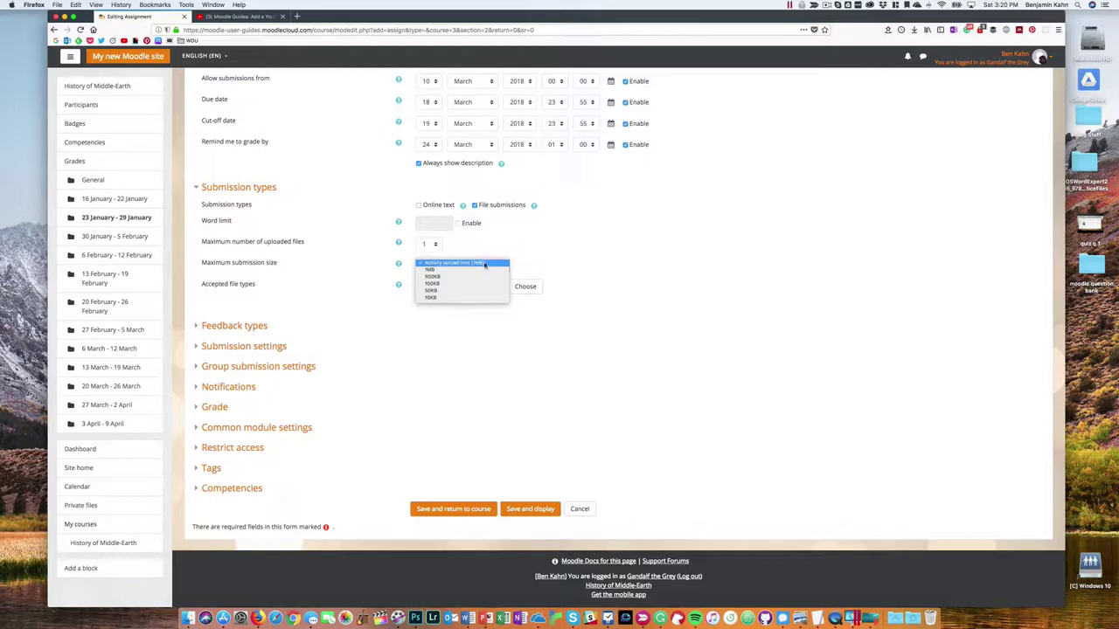
pyautogui.click(481, 255)
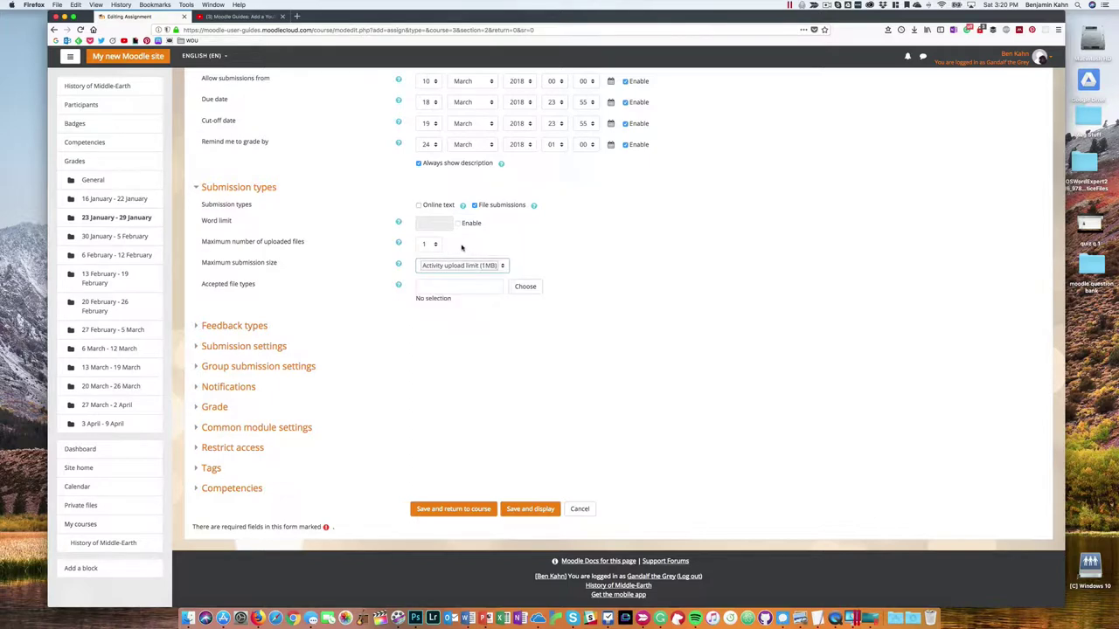
# Look through the accepted file types for submissions and close the list without choosing any.
pyautogui.click(525, 288)
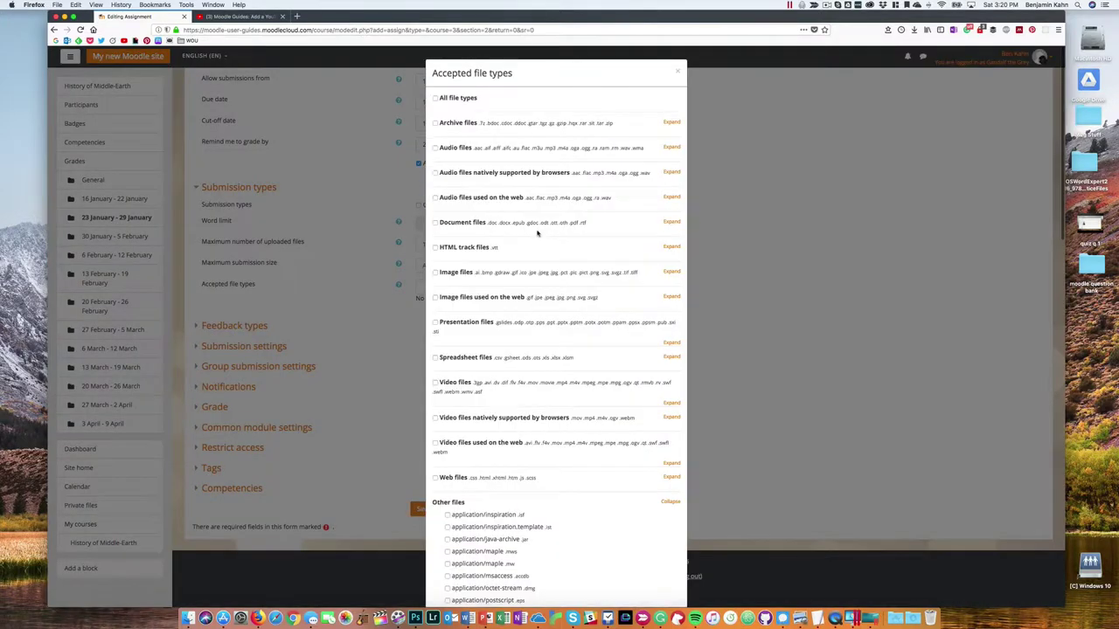
pyautogui.scroll(-5, 568, 230)
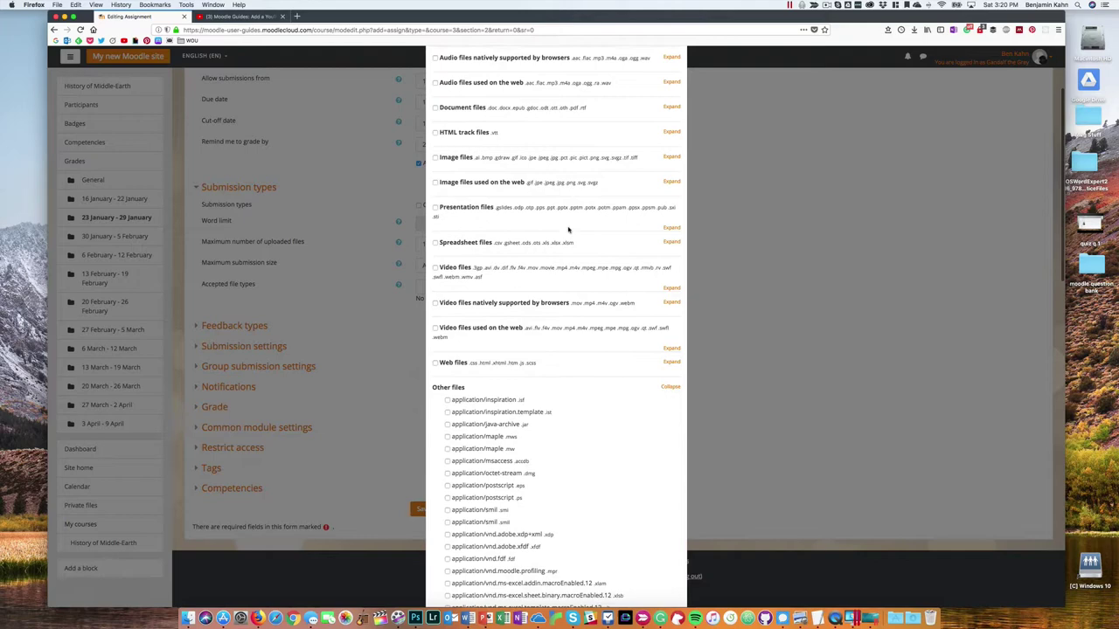
pyautogui.scroll(6, 568, 230)
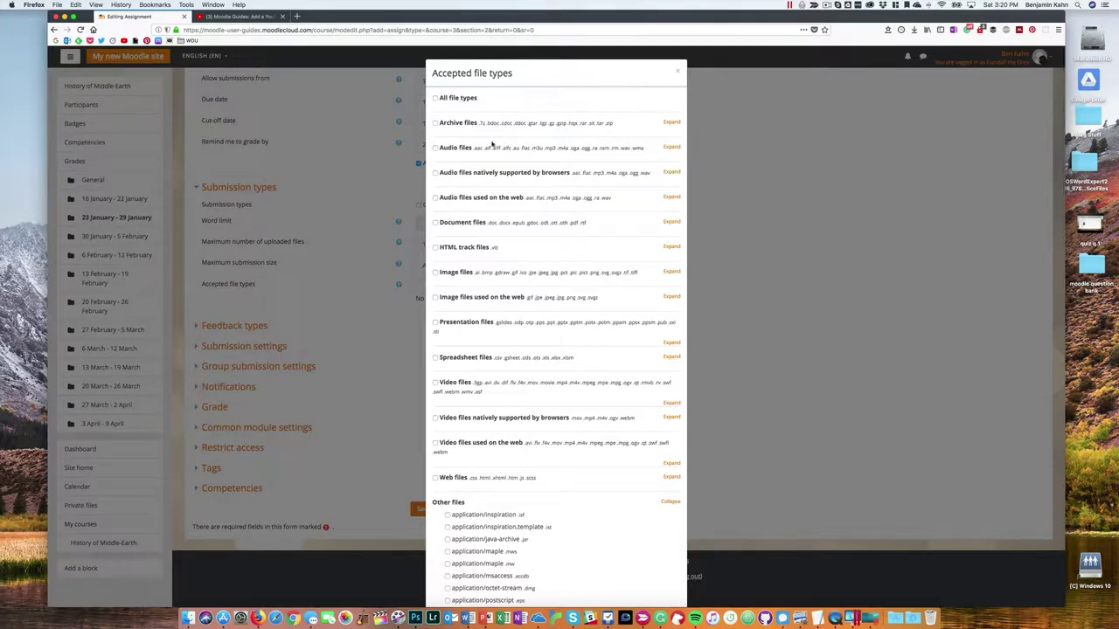
pyautogui.click(677, 72)
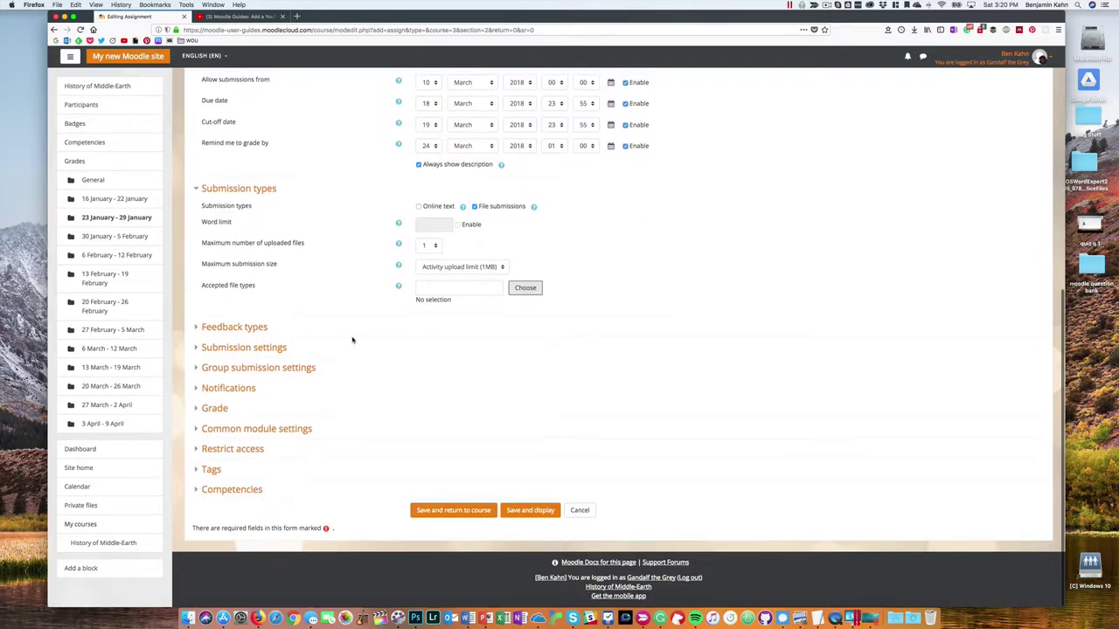
# Expand the Feedback types and Submission settings sections, keeping the submission statement requirement at No.
pyautogui.click(259, 330)
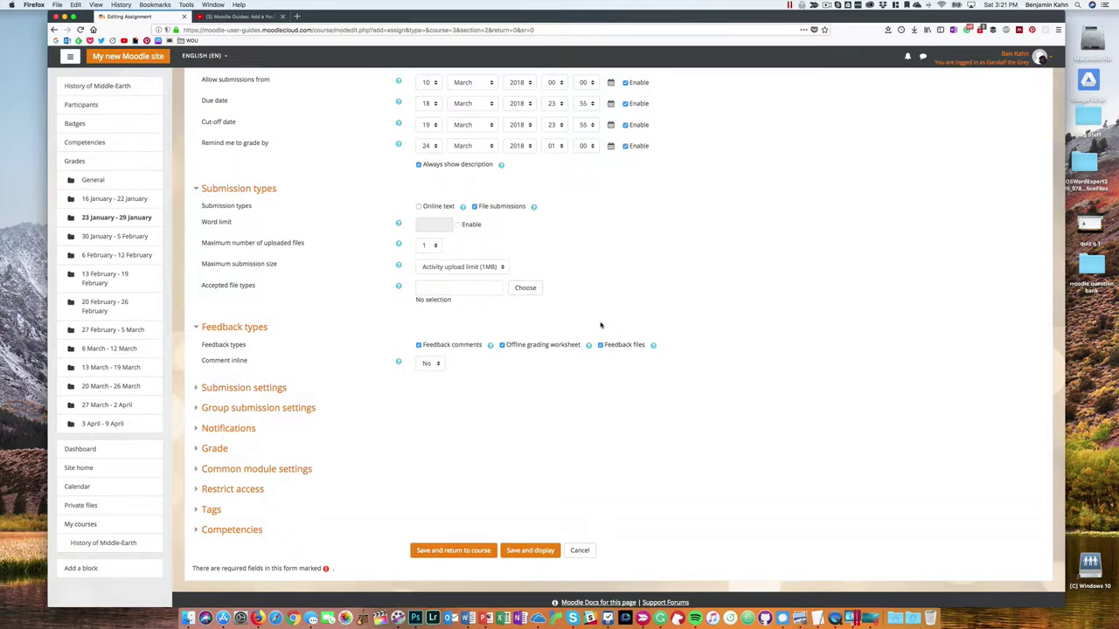
pyautogui.click(271, 385)
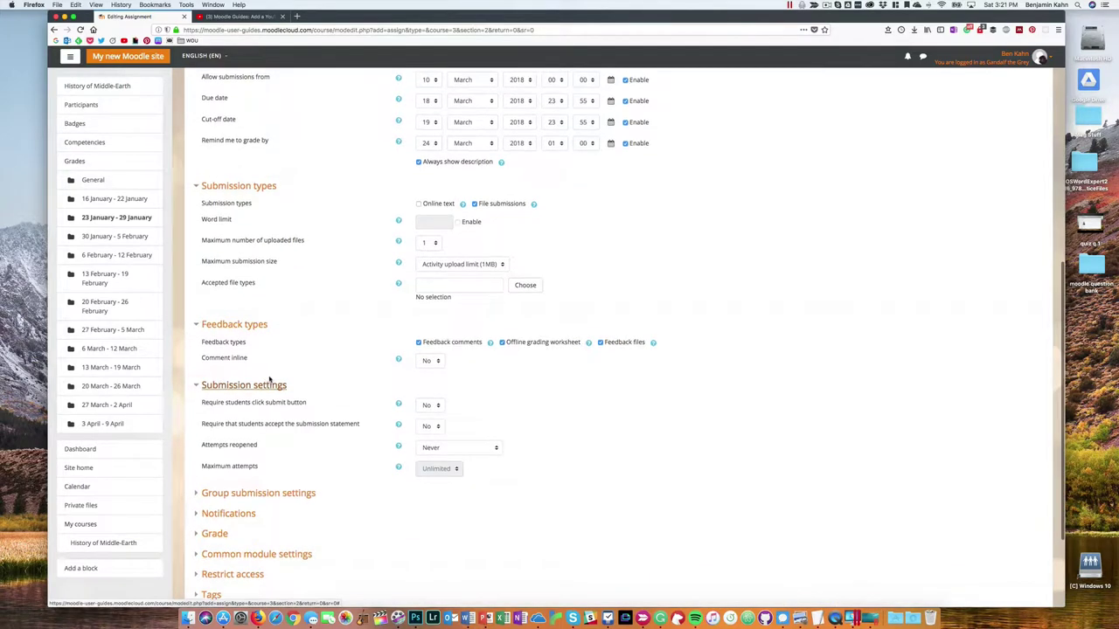
pyautogui.scroll(-2, 269, 379)
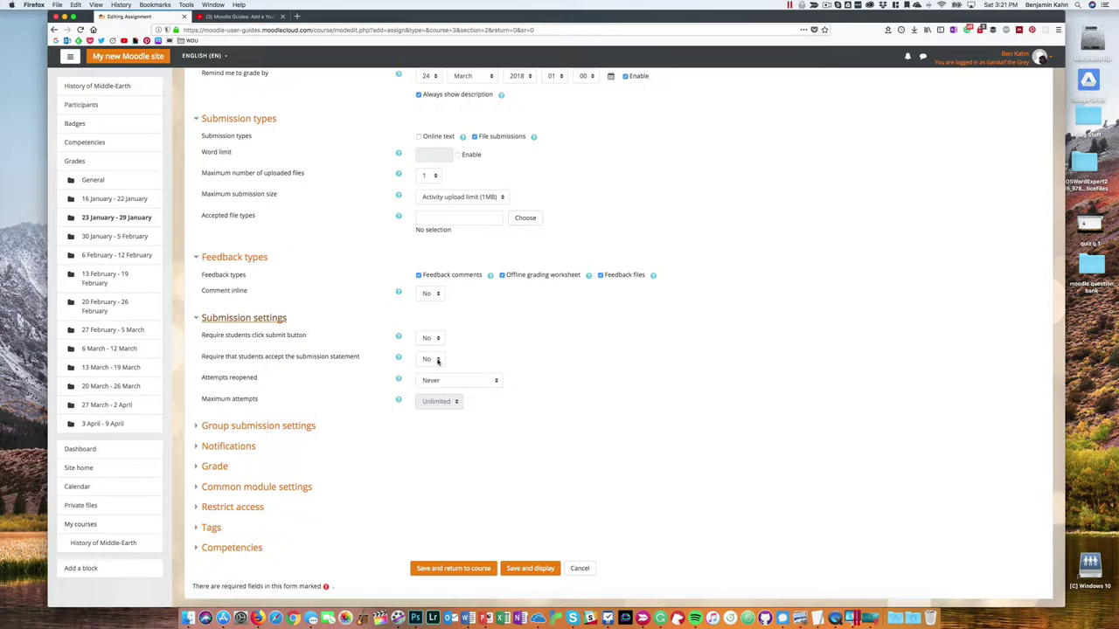
pyautogui.click(438, 360)
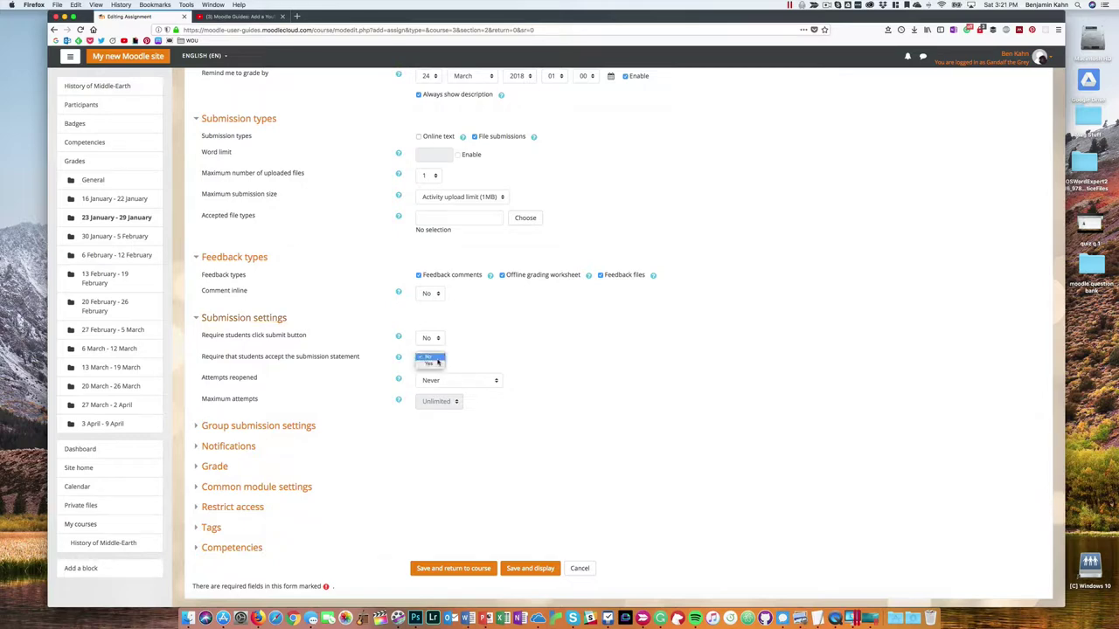
pyautogui.click(438, 359)
pyautogui.scroll(-1, 439, 370)
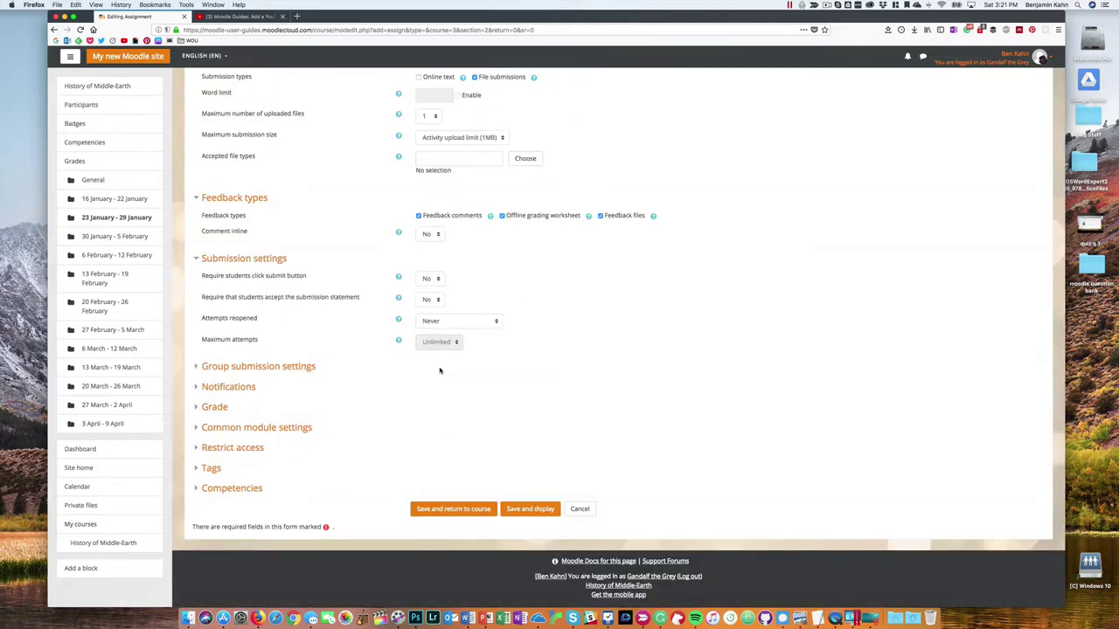
# In the group submission settings, set Students submit in groups and Require group to make submission to Yes.
pyautogui.click(298, 368)
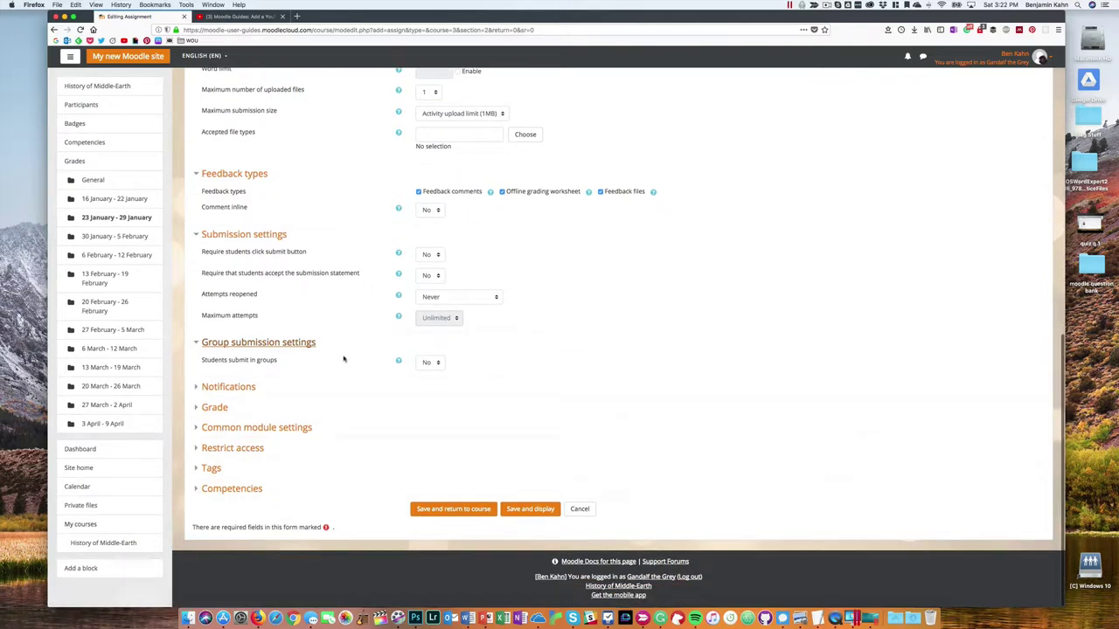
pyautogui.click(432, 362)
pyautogui.click(431, 373)
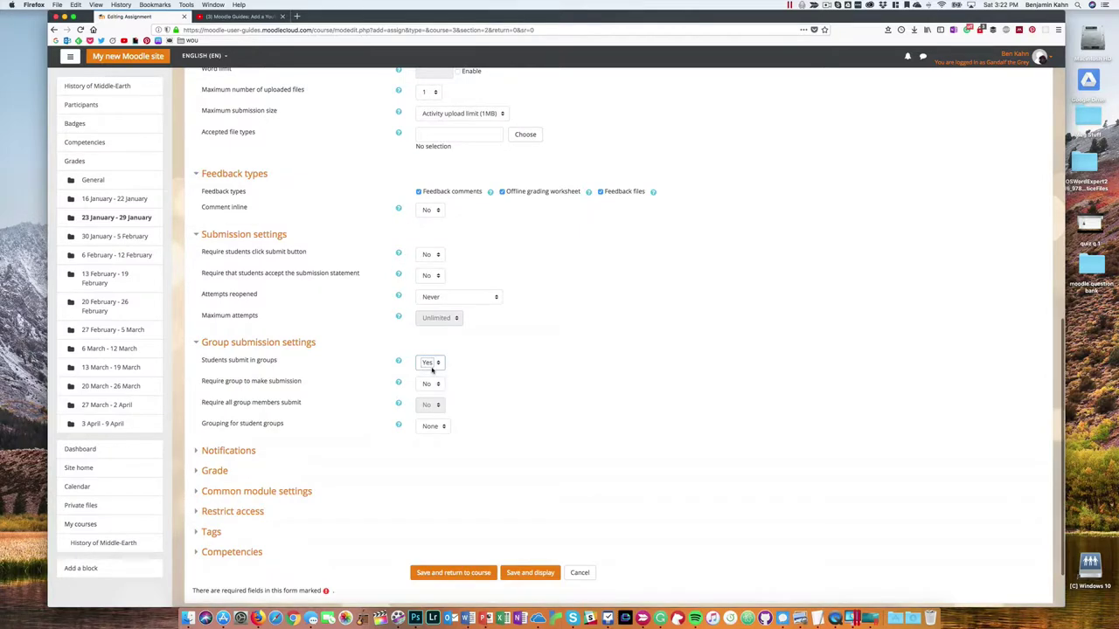
pyautogui.scroll(-1, 431, 371)
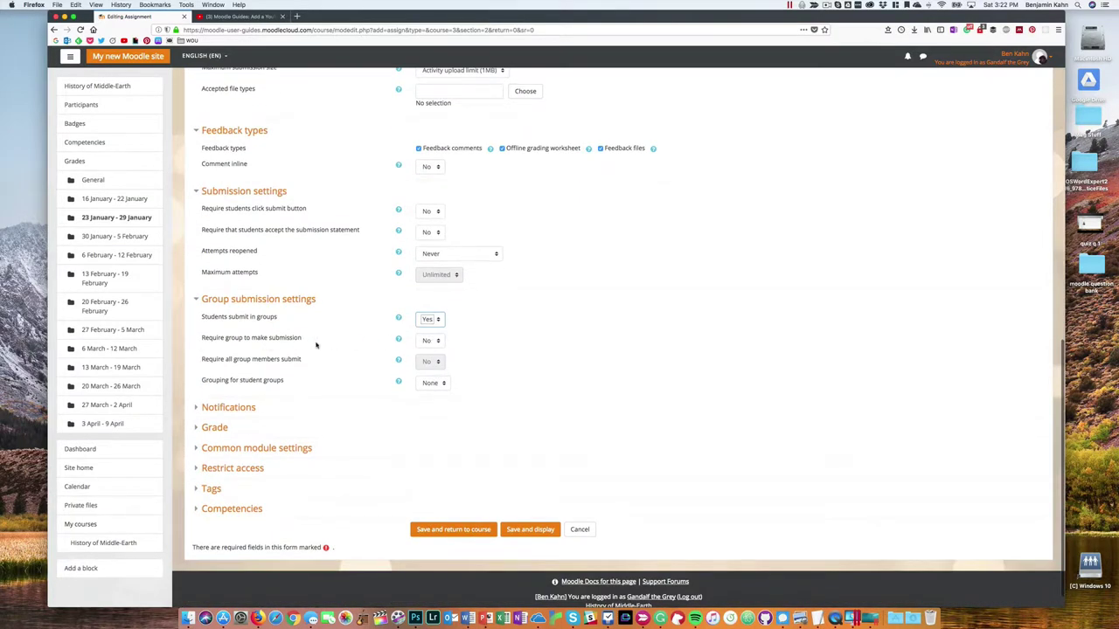
pyautogui.click(437, 341)
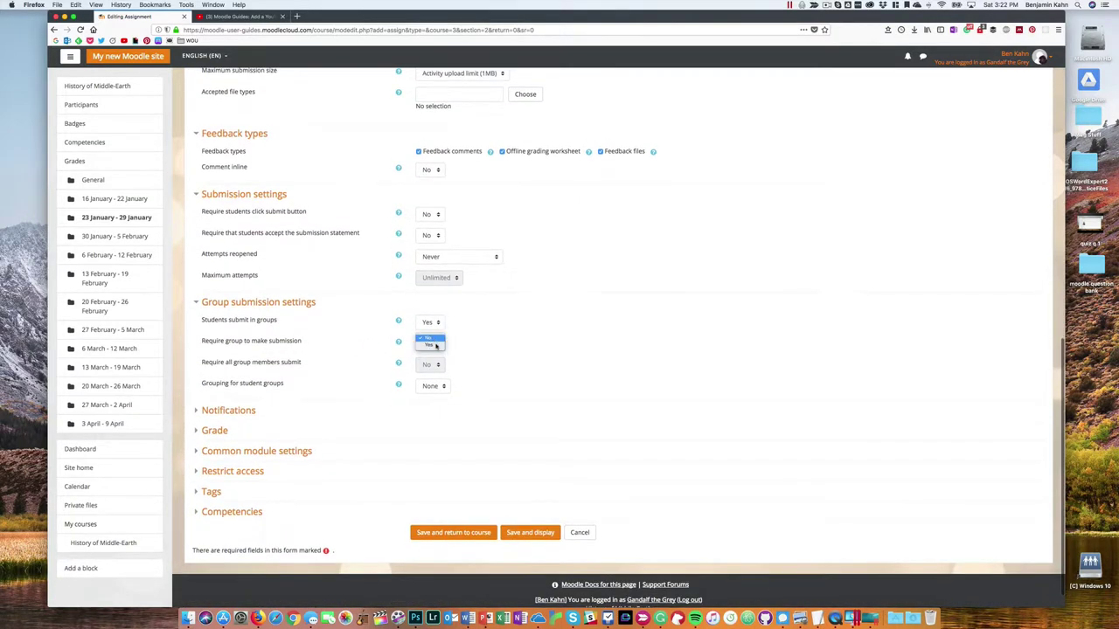
pyautogui.click(436, 345)
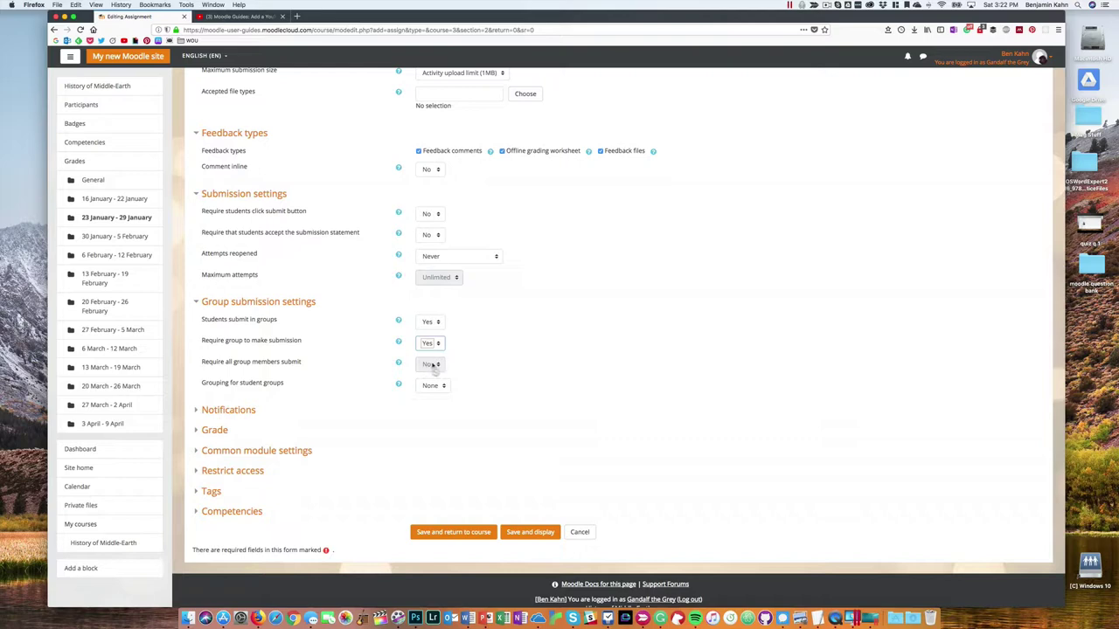
# Require students to click the submit button and require all group members to submit, setting both options to Yes.
pyautogui.scroll(-1, 432, 367)
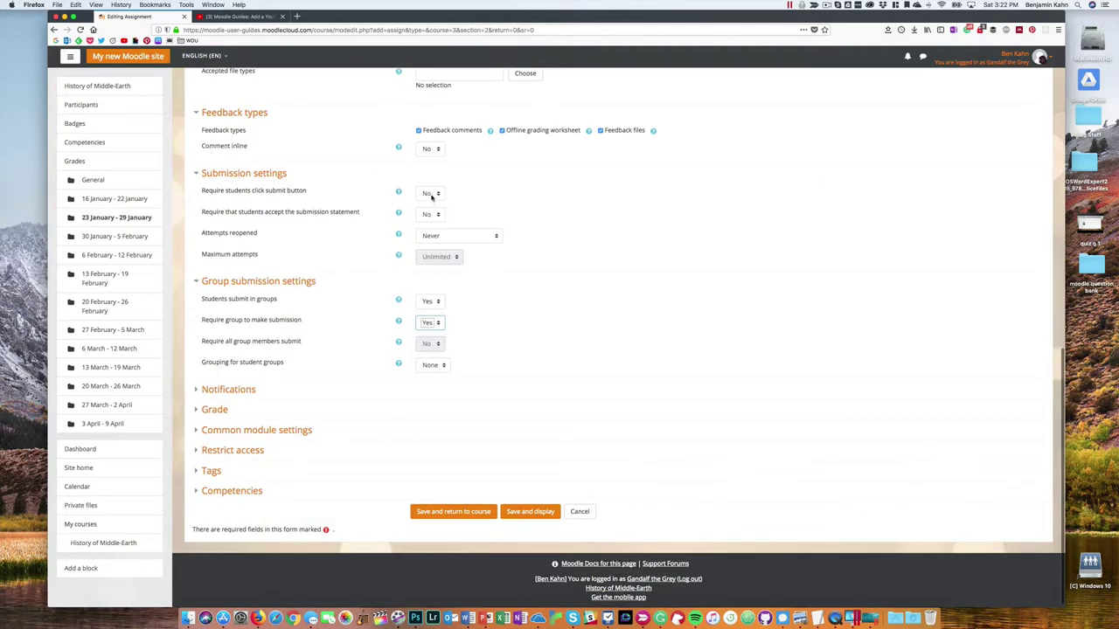
pyautogui.click(430, 193)
pyautogui.click(432, 199)
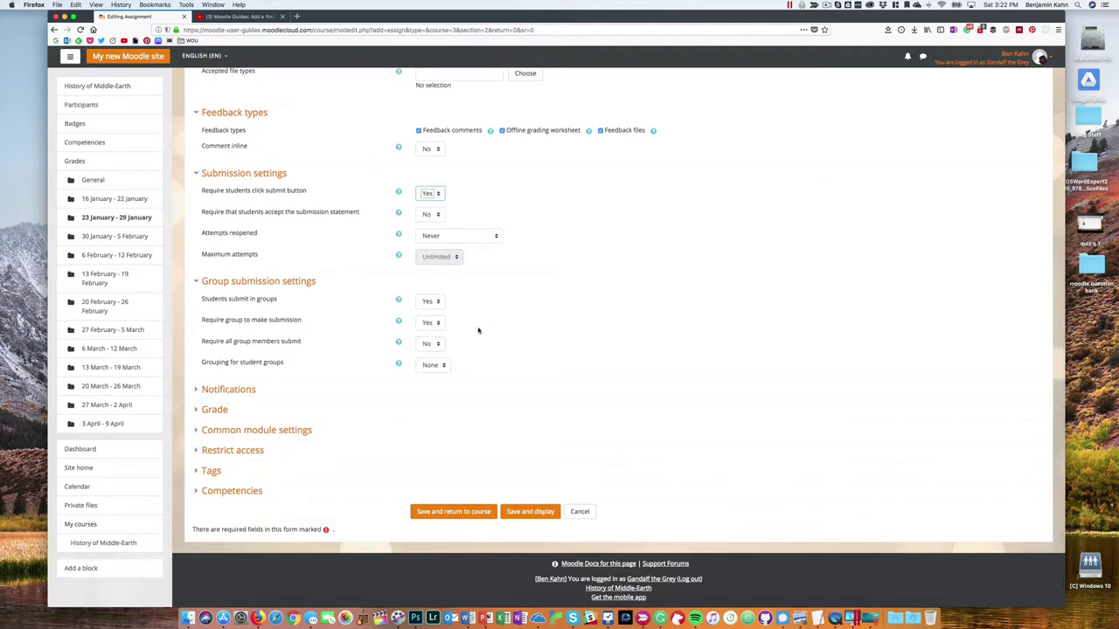
pyautogui.click(435, 346)
pyautogui.click(436, 352)
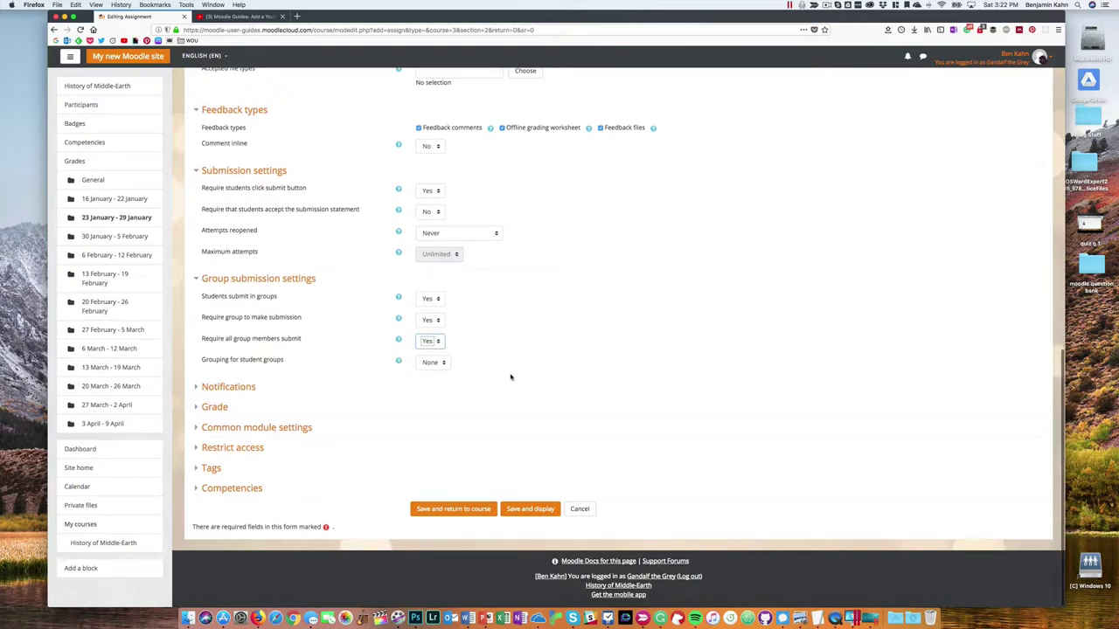
# Expand the Notifications section and review its grader and student notification settings.
pyautogui.scroll(-3, 455, 358)
pyautogui.click(397, 340)
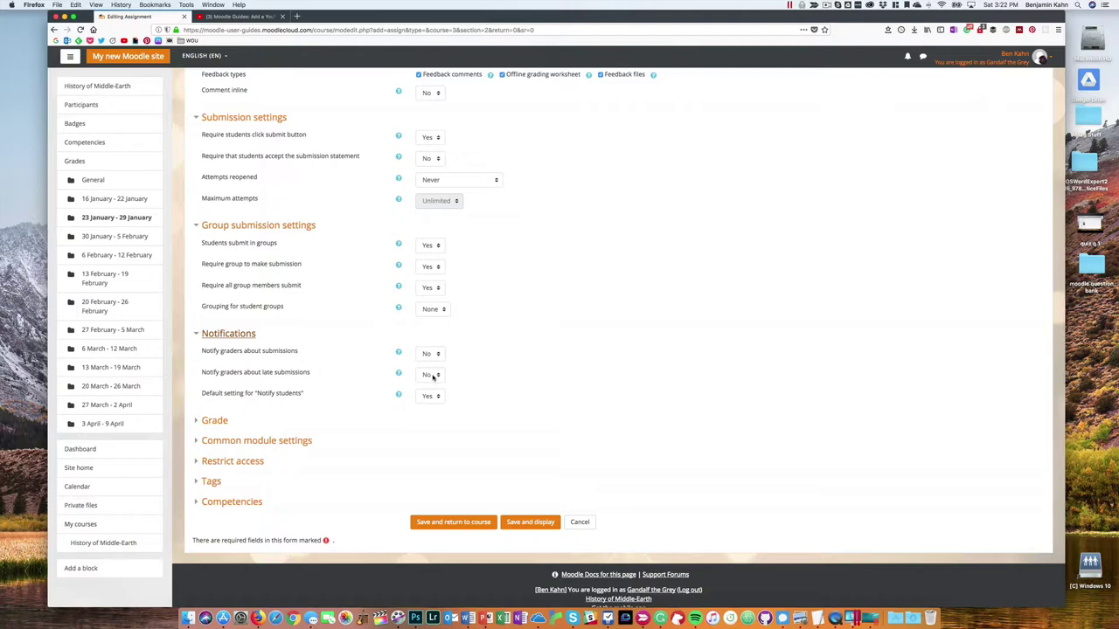
pyautogui.scroll(-1, 433, 376)
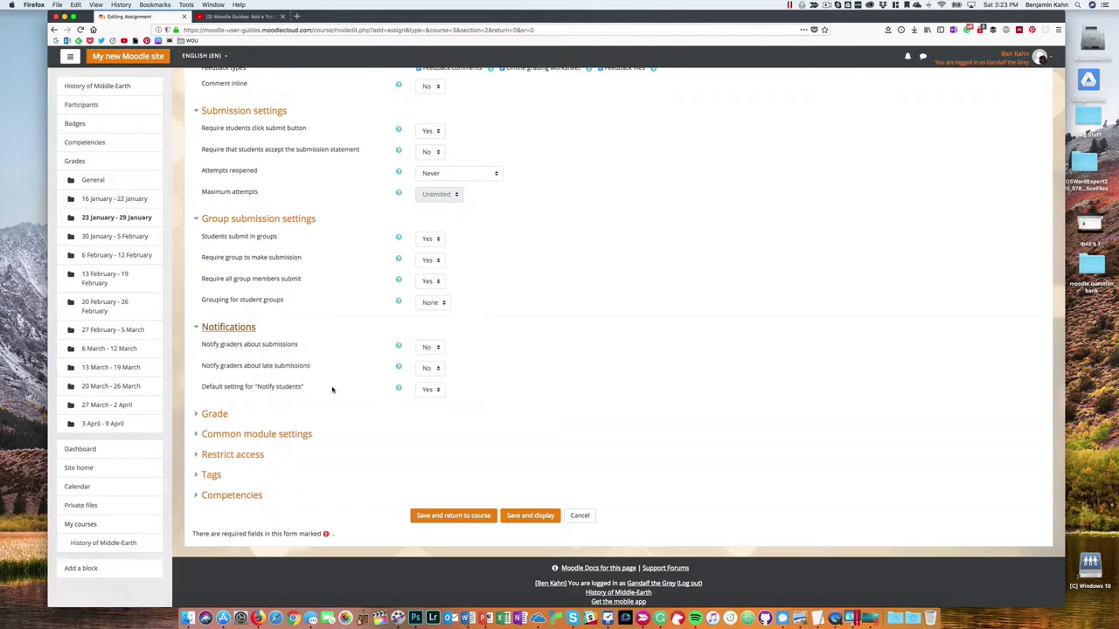
pyautogui.scroll(1, 332, 389)
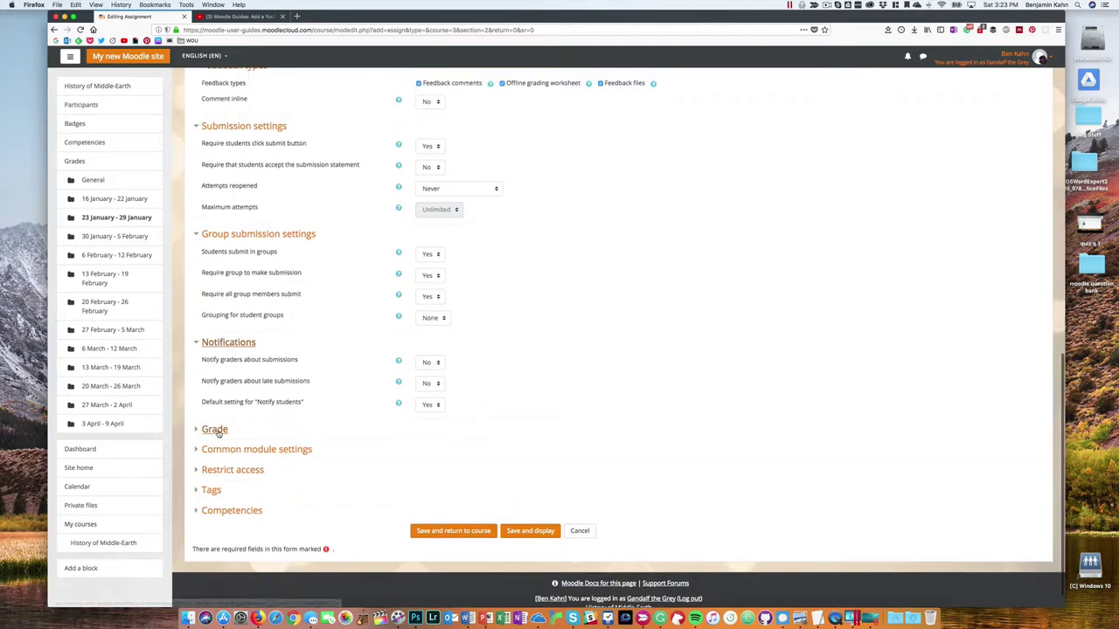
# Expand the Grade section, setting the maximum grade to 20 and the grading method to Rubric.
pyautogui.click(219, 430)
pyautogui.scroll(-2, 447, 420)
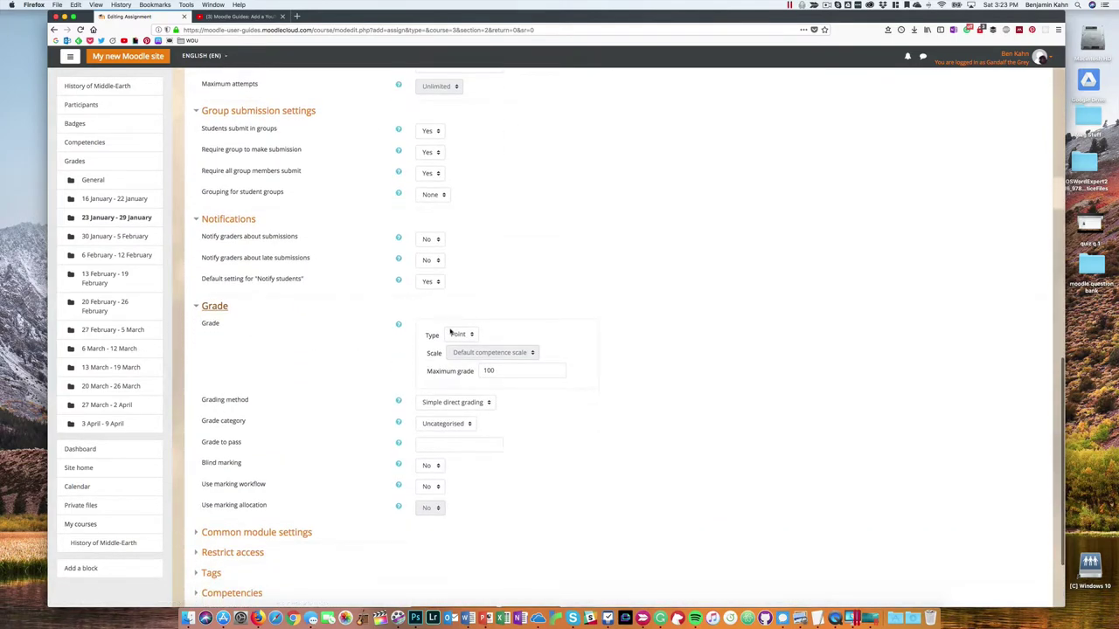
pyautogui.scroll(-1, 451, 337)
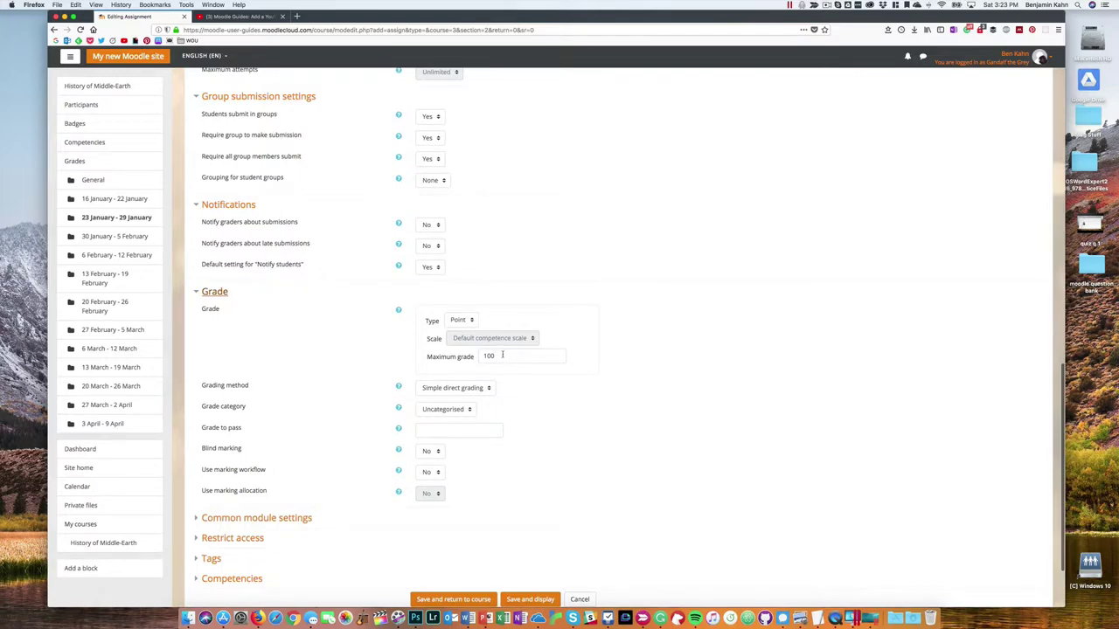
pyautogui.moveTo(503, 355); pyautogui.dragTo(479, 356)
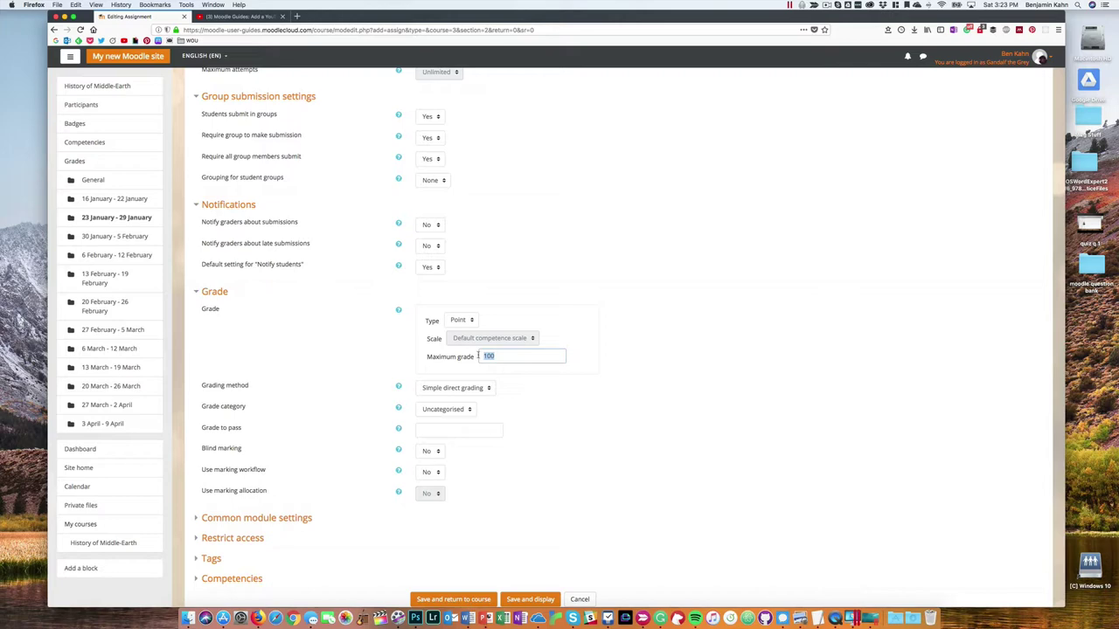
pyautogui.write('20')
pyautogui.click(517, 377)
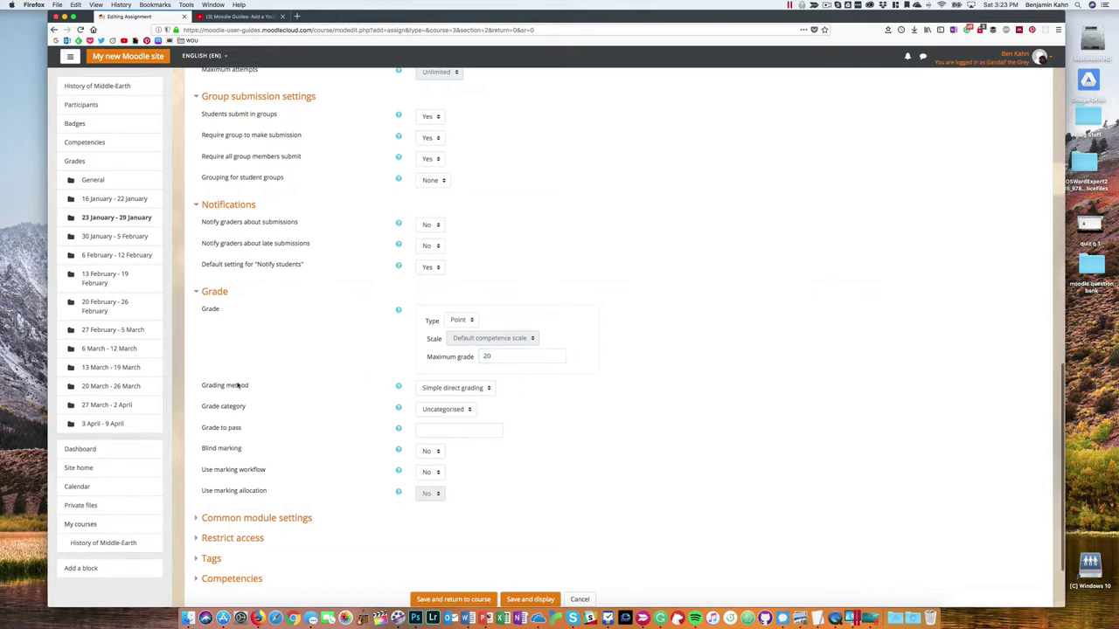
pyautogui.click(476, 389)
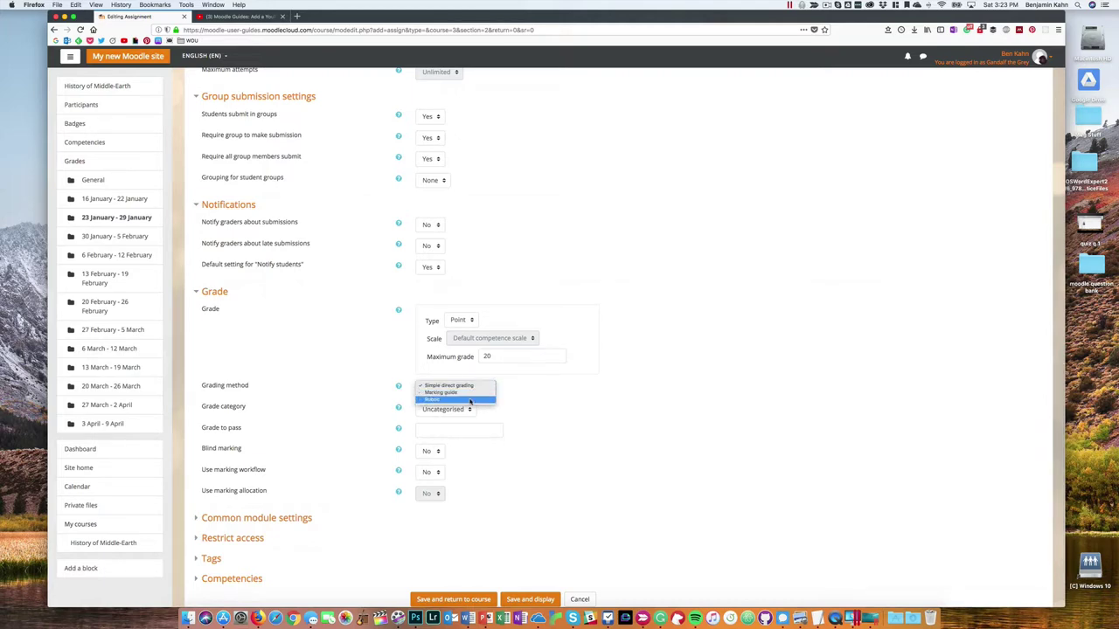
pyautogui.click(472, 399)
pyautogui.scroll(-2, 542, 411)
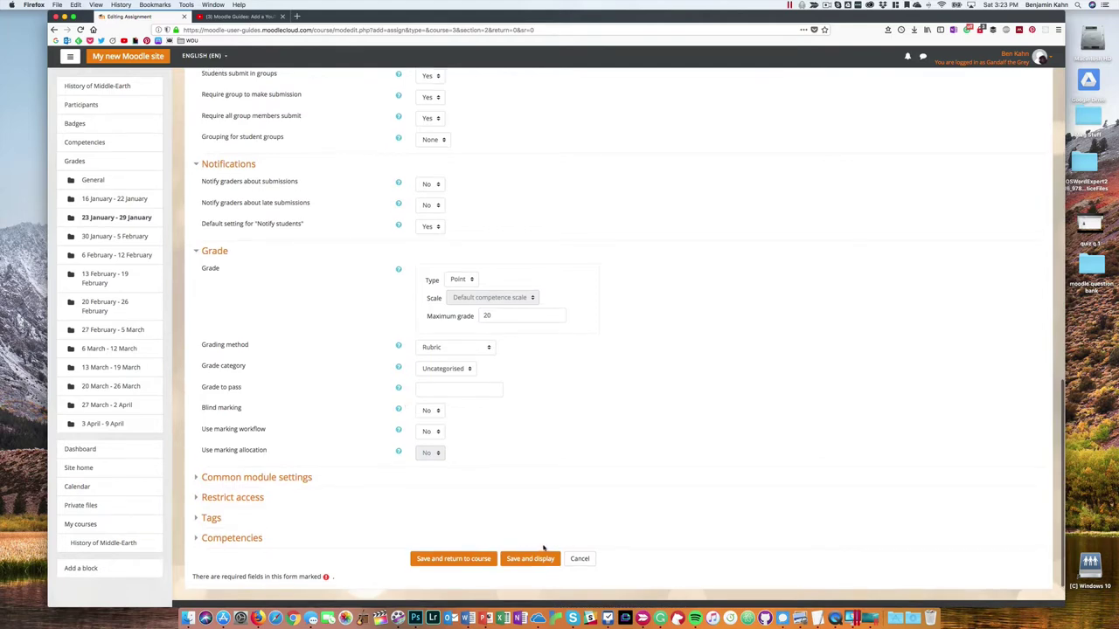
# Try the grade type None for the assignment and set it back to Point.
pyautogui.scroll(1, 493, 472)
pyautogui.scroll(1, 493, 472)
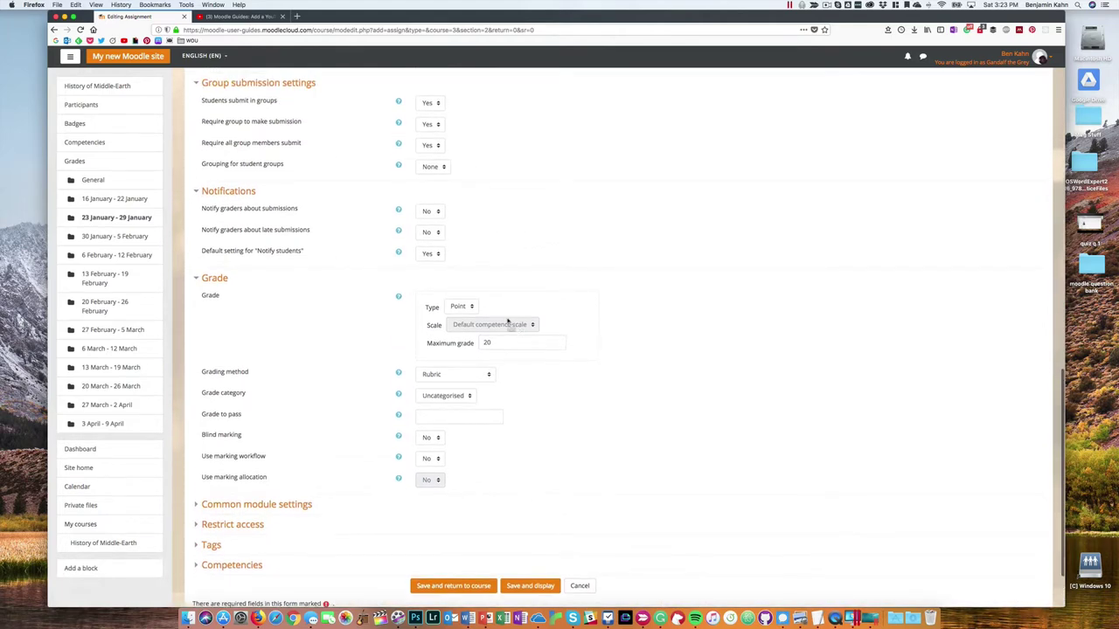
pyautogui.click(464, 305)
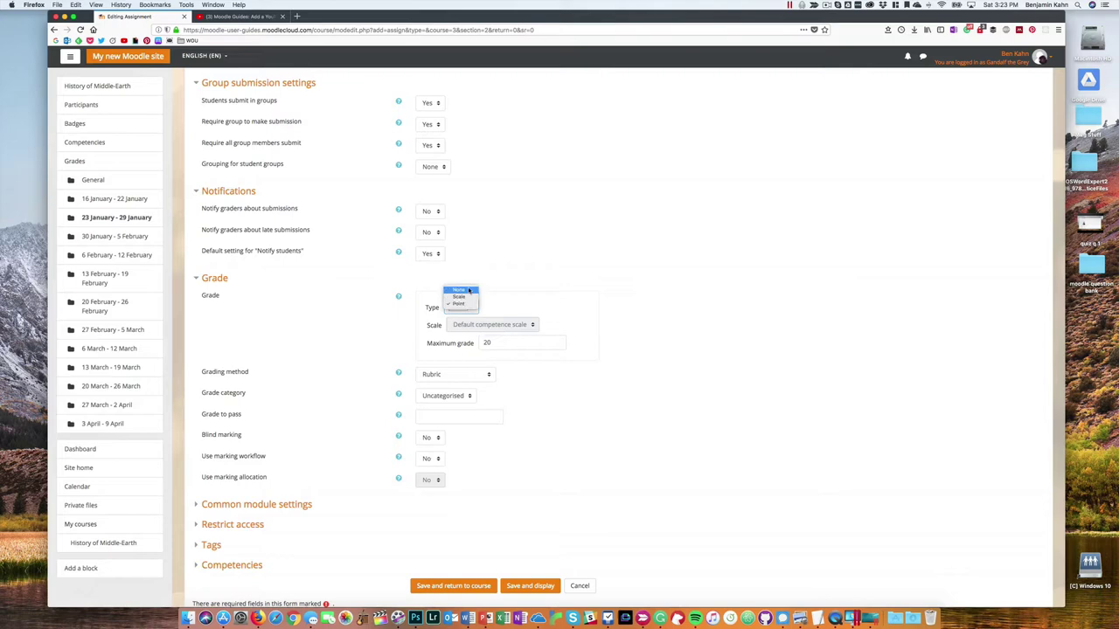
pyautogui.click(459, 289)
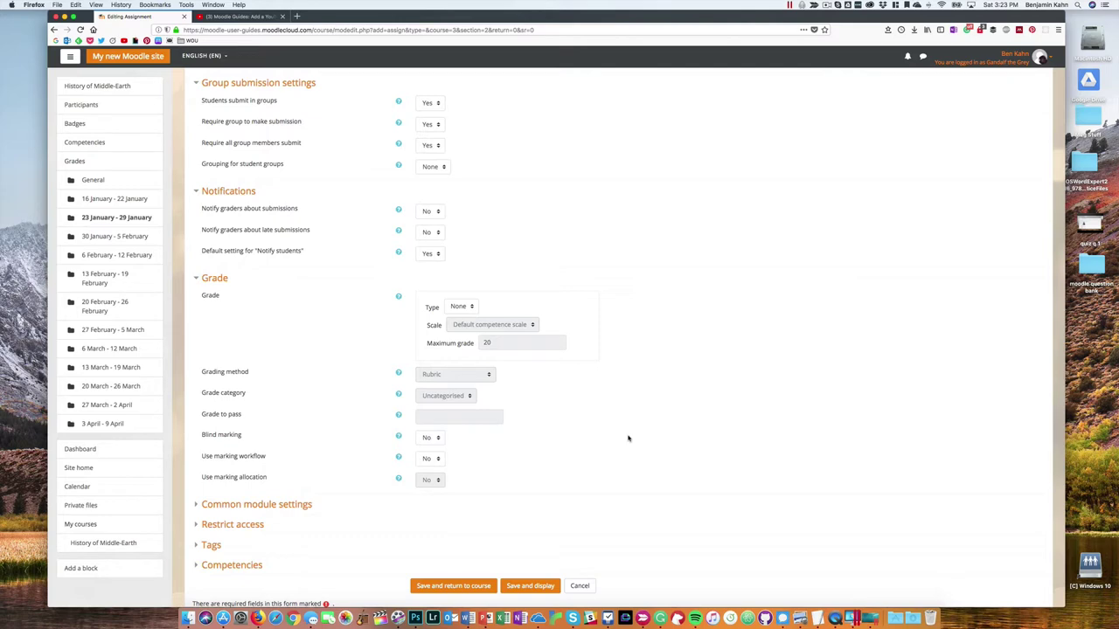
pyautogui.scroll(-1, 627, 438)
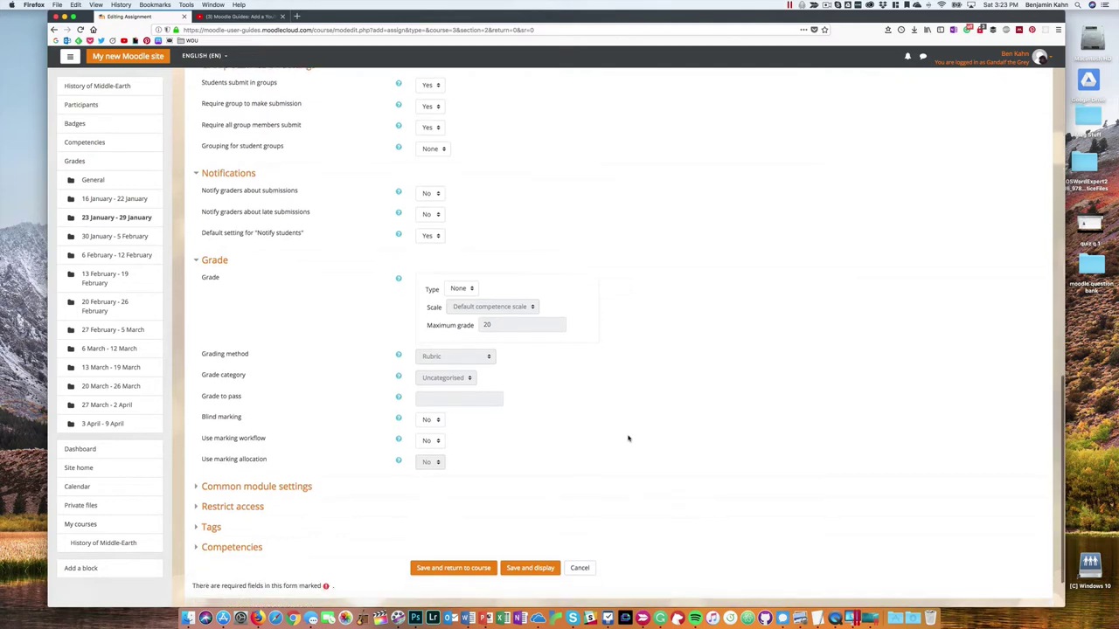
pyautogui.click(462, 290)
pyautogui.click(460, 300)
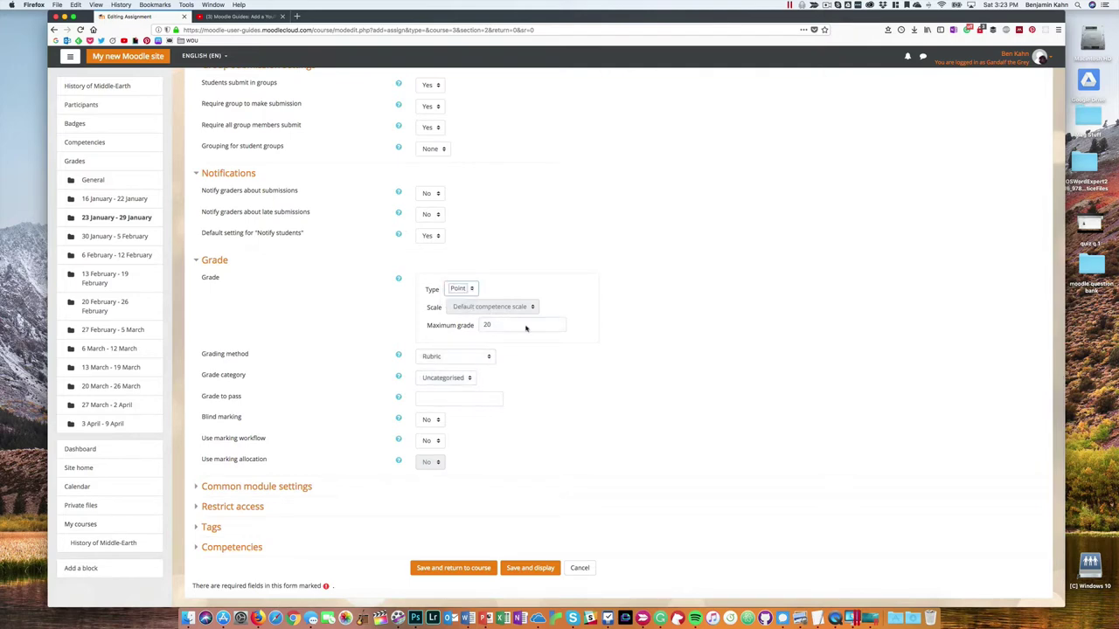
# Save the completed essay assignment and display its page.
pyautogui.scroll(-2, 502, 348)
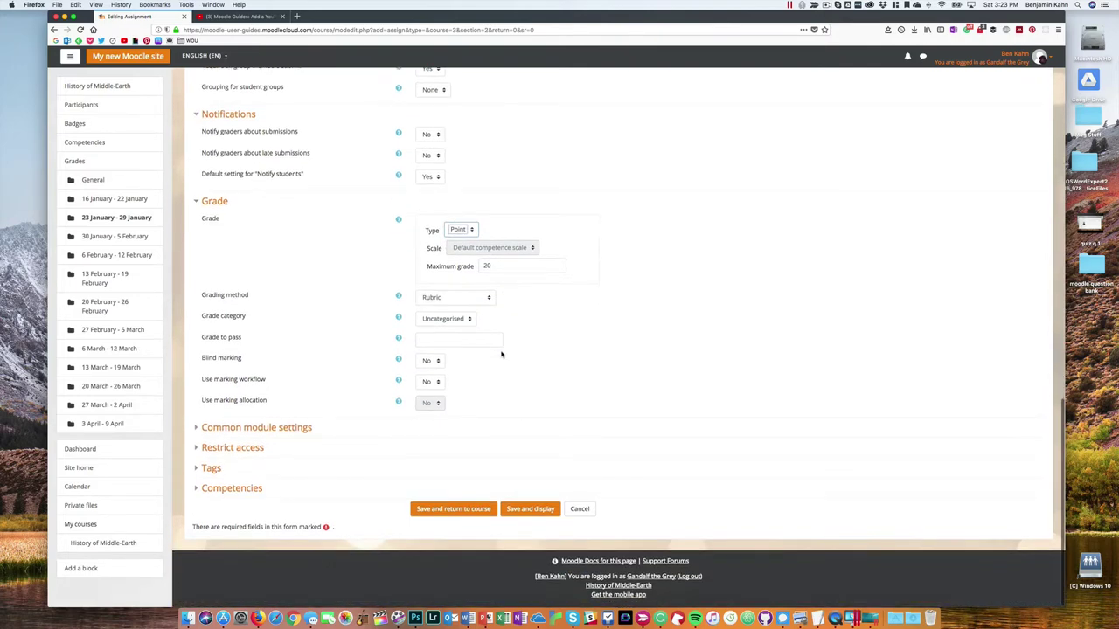
pyautogui.click(531, 510)
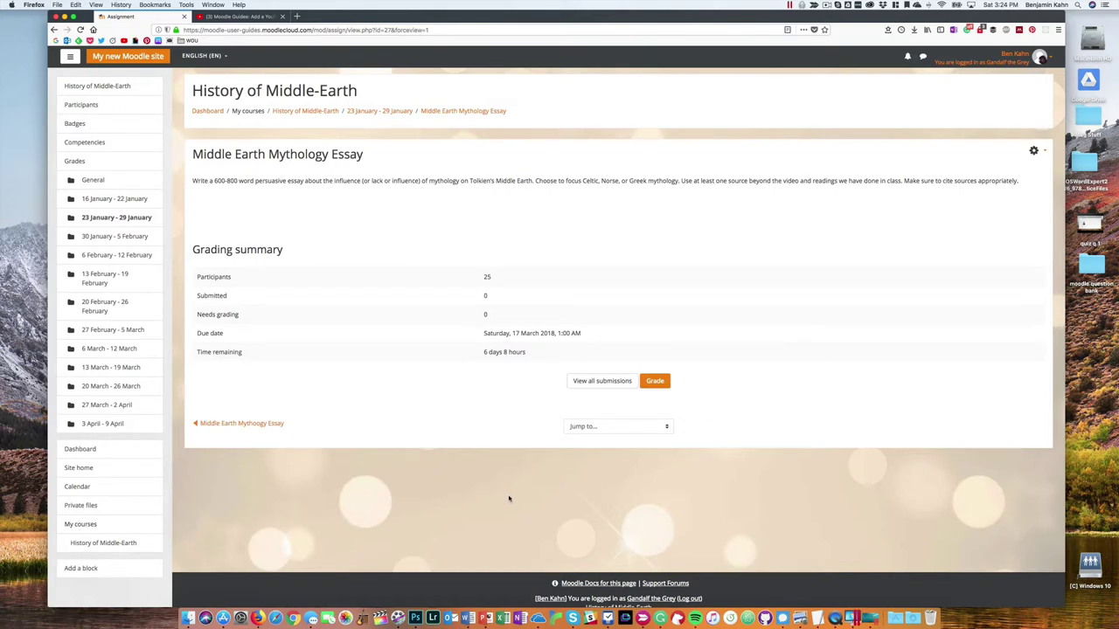